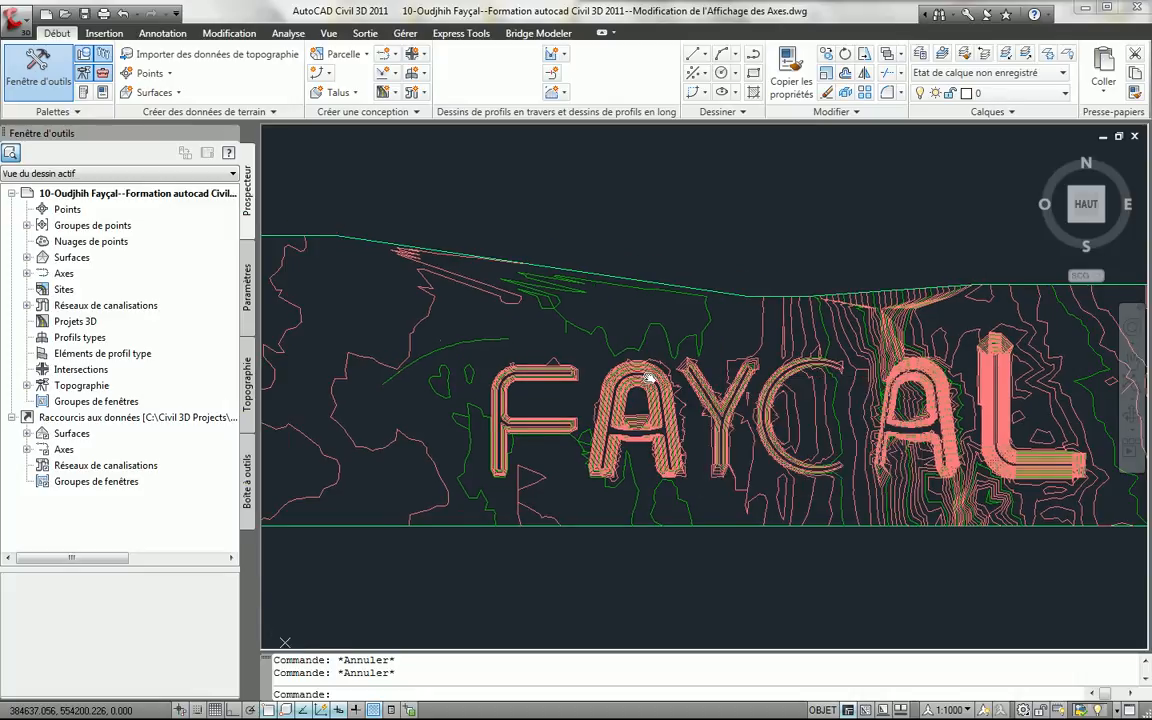
Step: Open the display settings of the Proposed style from the properties of the arc-shaped alignment
{"action": "scroll", "coordinate": [562, 356], "scroll_direction": "up", "scroll_amount": 3}
{"action": "middle_click_drag", "start_coordinate": [442, 362], "coordinate": [724, 355]}
{"action": "scroll", "coordinate": [544, 363], "scroll_direction": "up", "scroll_amount": 5}
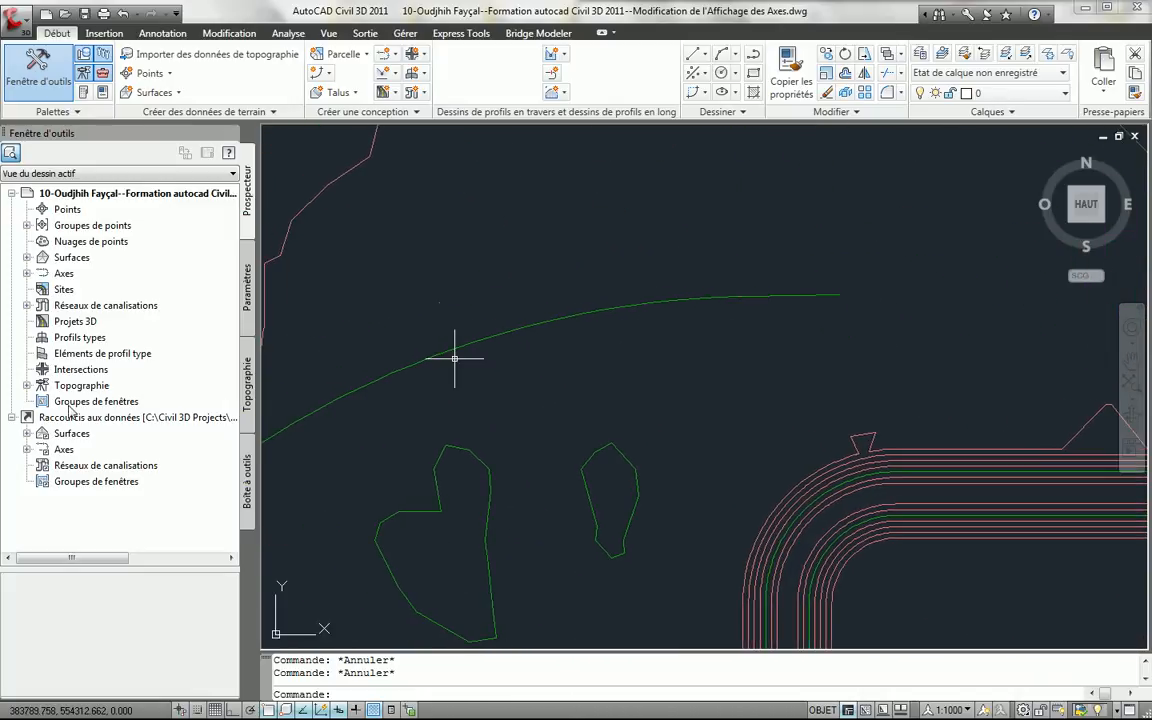
{"action": "left_click", "coordinate": [11, 417]}
{"action": "middle_click_drag", "start_coordinate": [471, 411], "coordinate": [543, 390]}
{"action": "scroll", "coordinate": [507, 403], "scroll_direction": "down", "scroll_amount": 2}
{"action": "scroll", "coordinate": [546, 385], "scroll_direction": "up", "scroll_amount": 2}
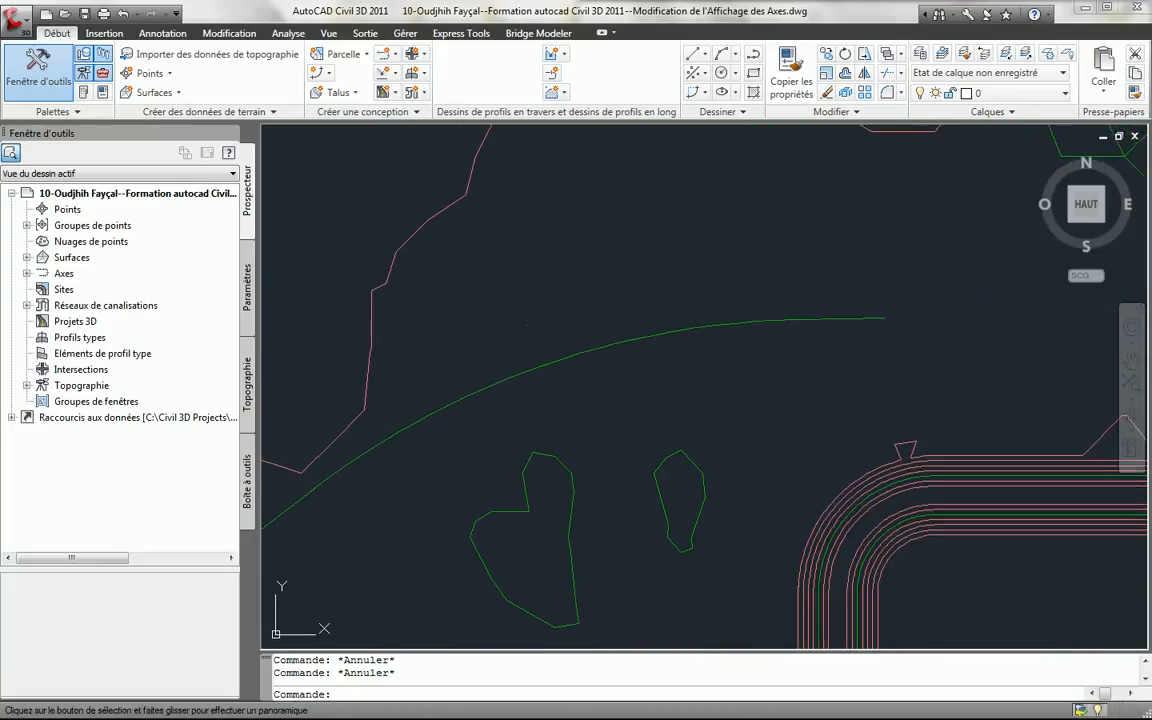
{"action": "left_click", "coordinate": [548, 361]}
{"action": "right_click", "coordinate": [553, 360]}
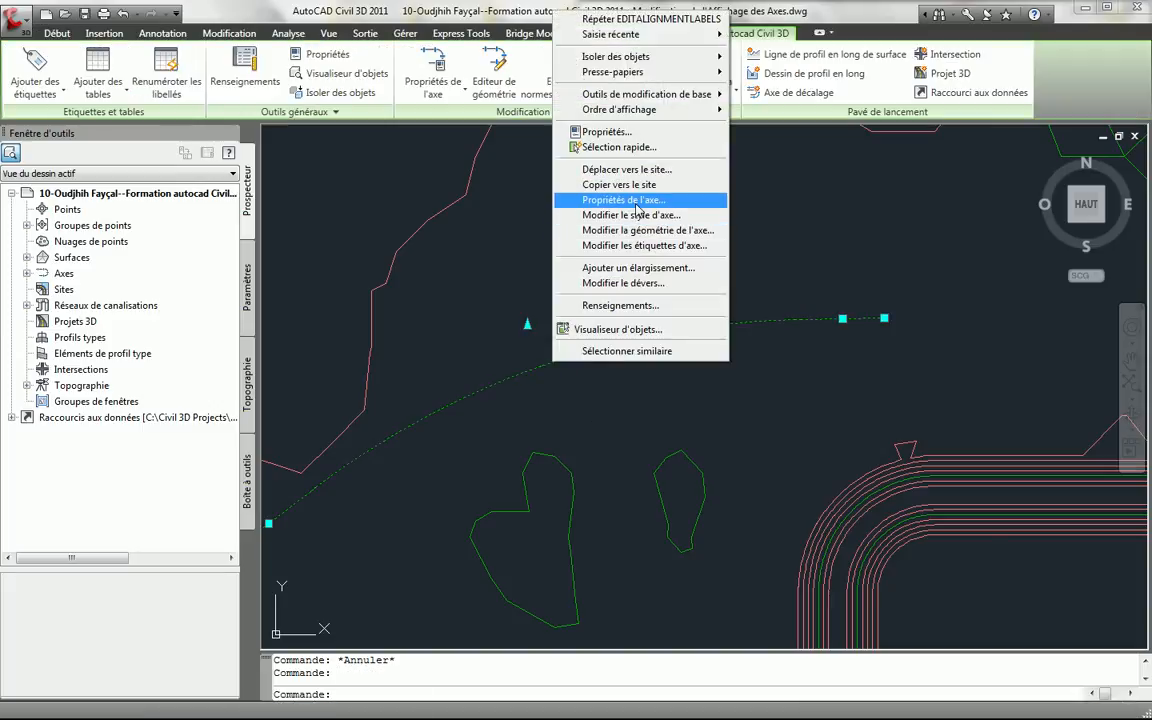
{"action": "left_click", "coordinate": [580, 199]}
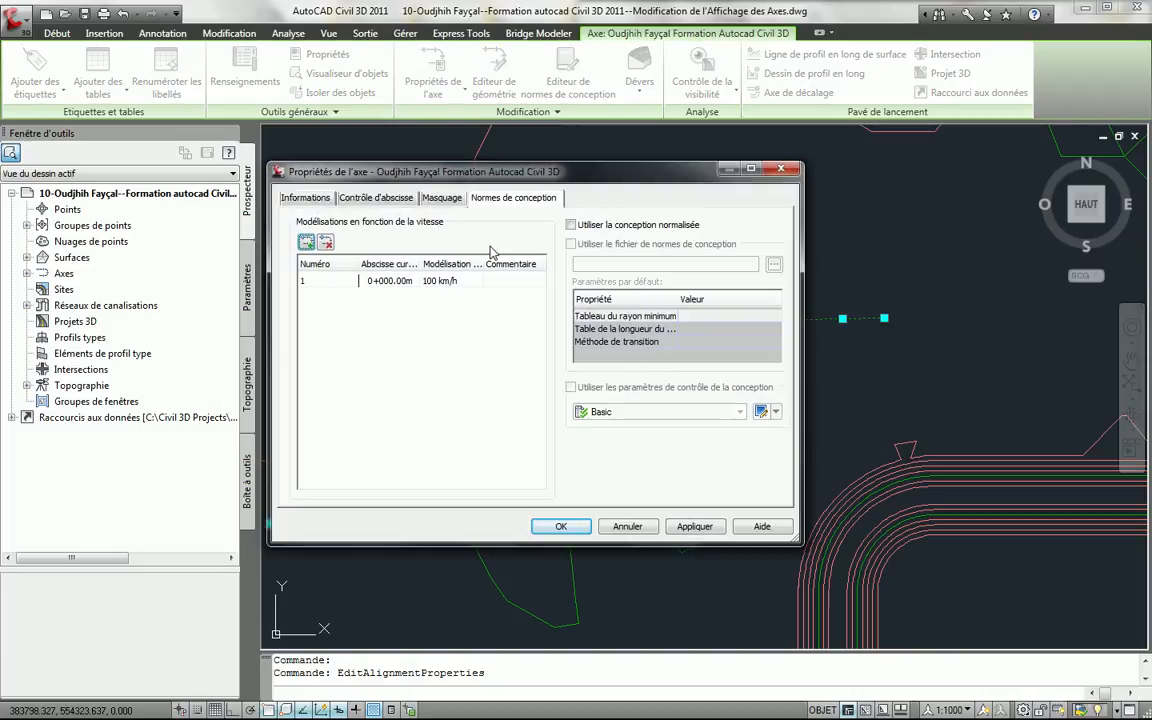
{"action": "left_click", "coordinate": [300, 196]}
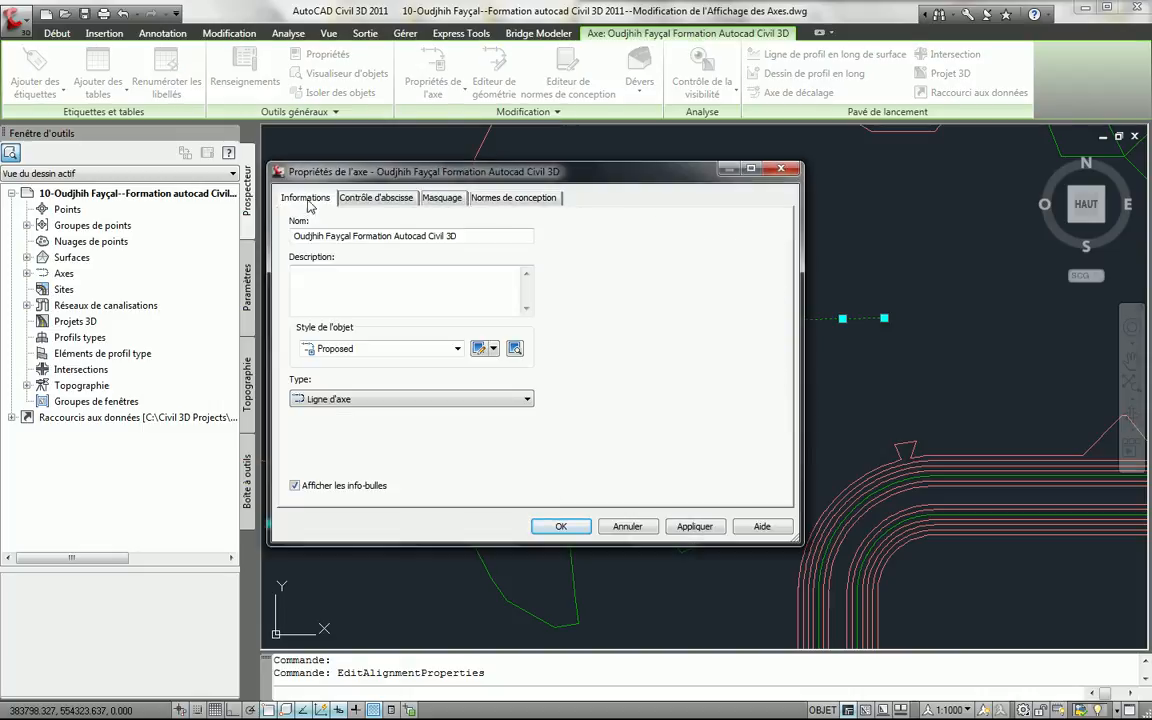
{"action": "left_click", "coordinate": [478, 348]}
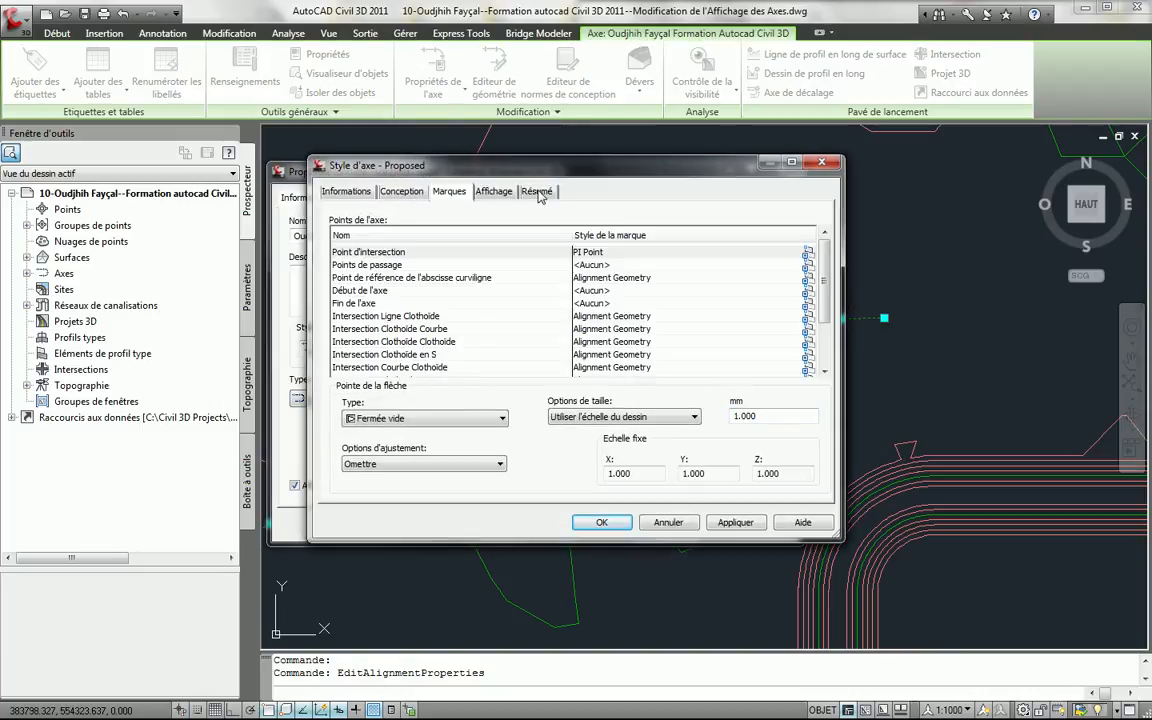
{"action": "left_click", "coordinate": [538, 192]}
{"action": "left_click", "coordinate": [493, 191]}
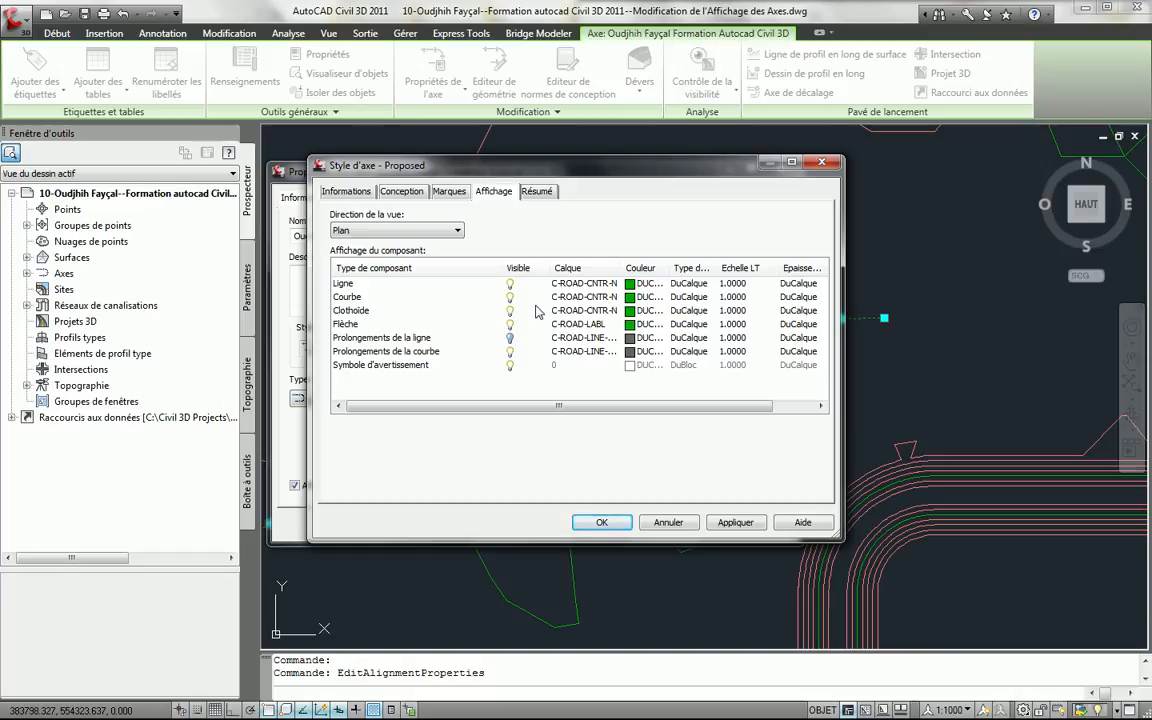
Step: Set the colour of the Courbe component to index 10 in the plan display
{"action": "left_click", "coordinate": [630, 297]}
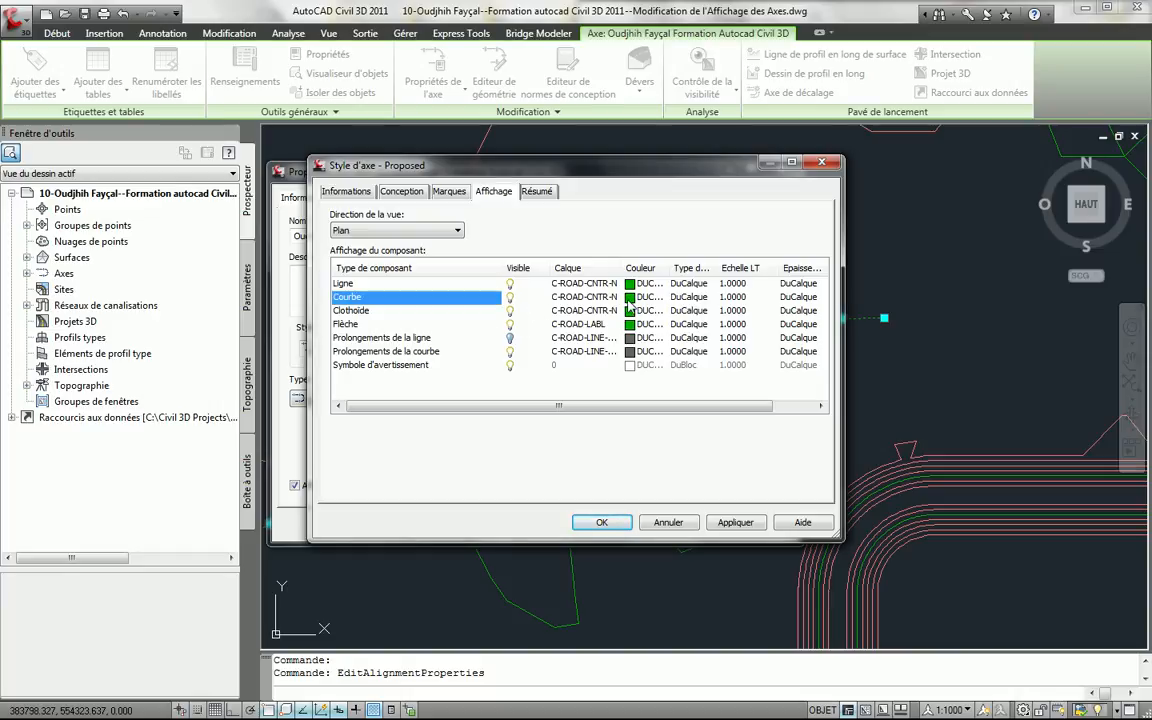
{"action": "left_click", "coordinate": [492, 295]}
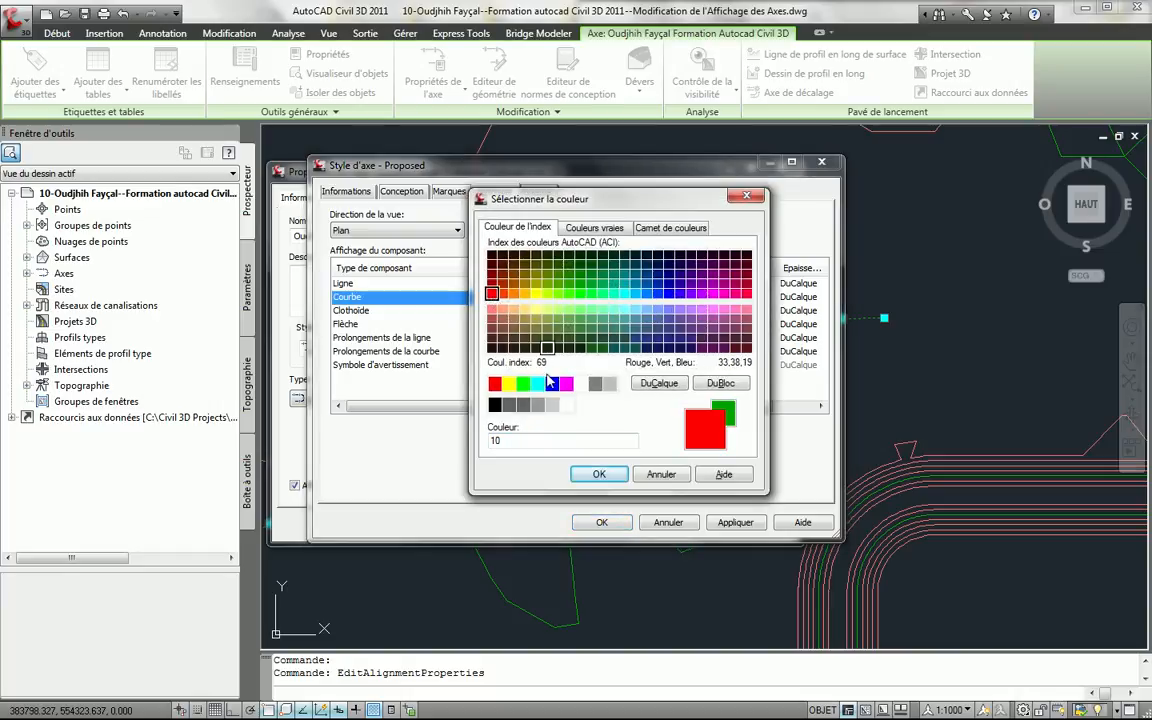
{"action": "left_click", "coordinate": [599, 474]}
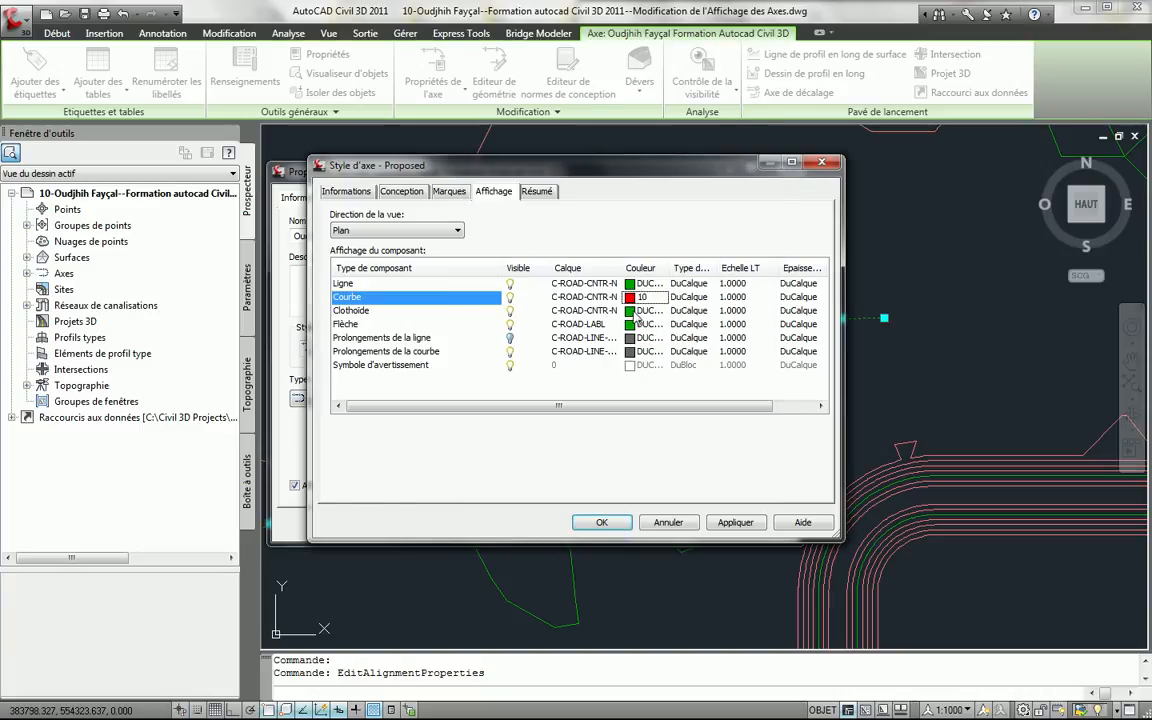
Step: Set the colour of the Clothoïde component to index 40 and accept the style and alignment properties
{"action": "left_click", "coordinate": [630, 310]}
{"action": "left_click", "coordinate": [536, 294]}
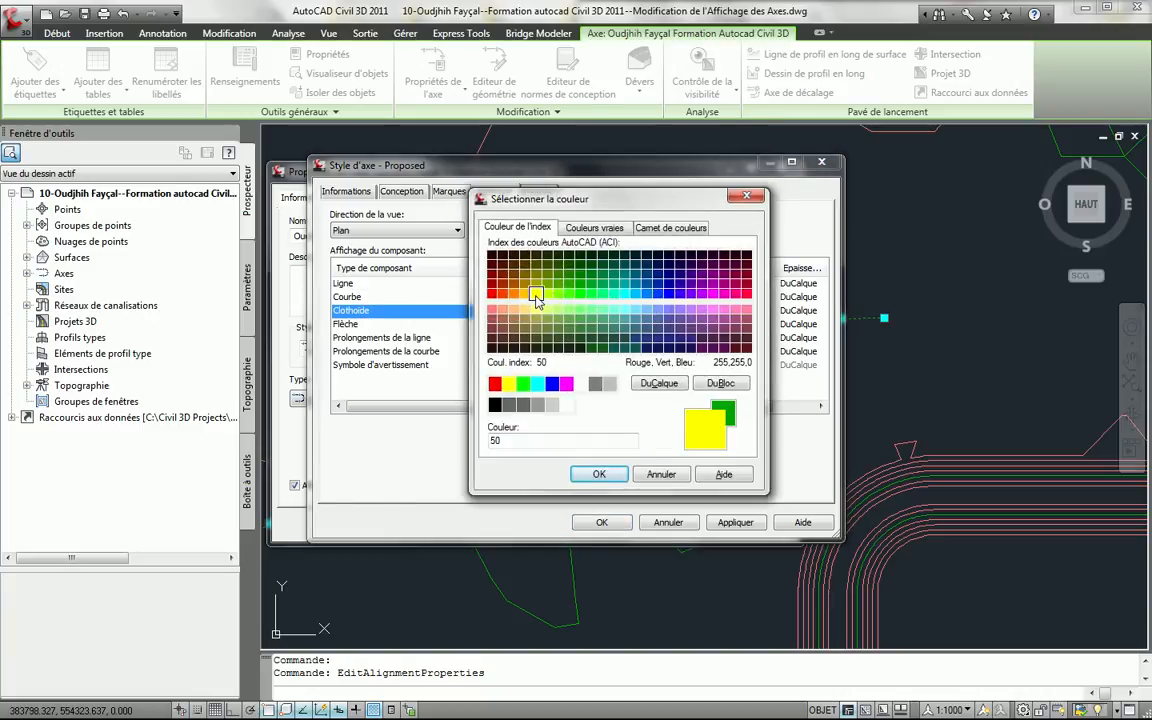
{"action": "left_click", "coordinate": [525, 294]}
{"action": "left_click", "coordinate": [599, 474]}
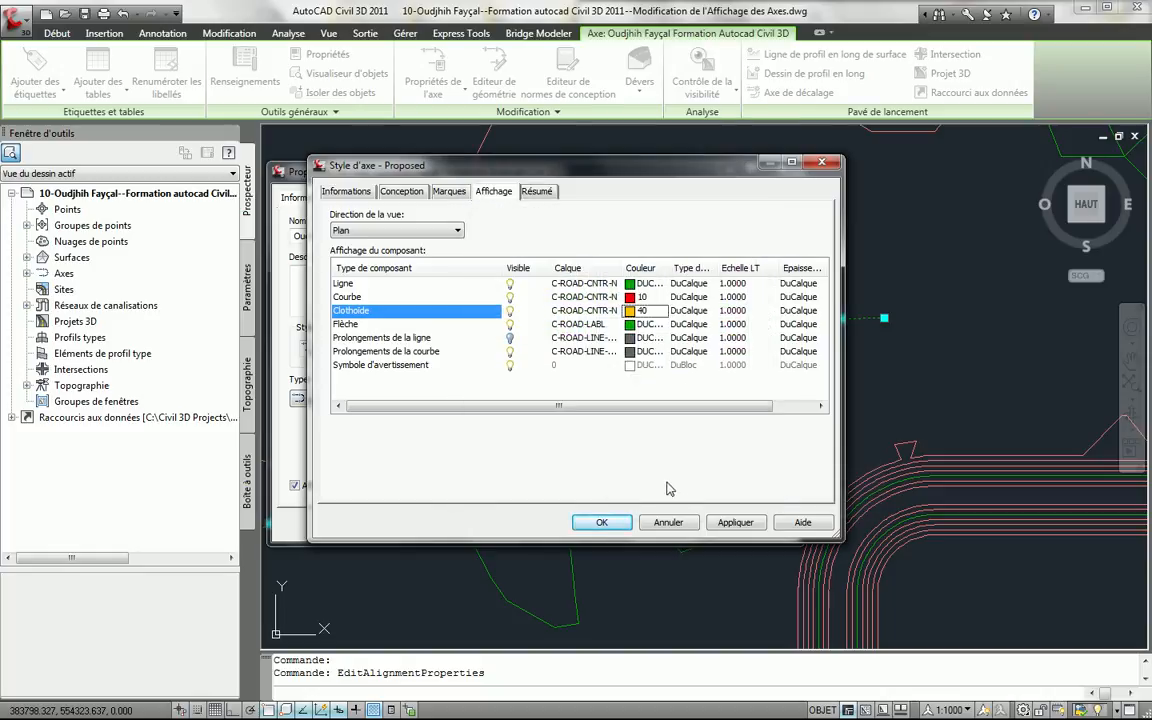
{"action": "left_click", "coordinate": [601, 522]}
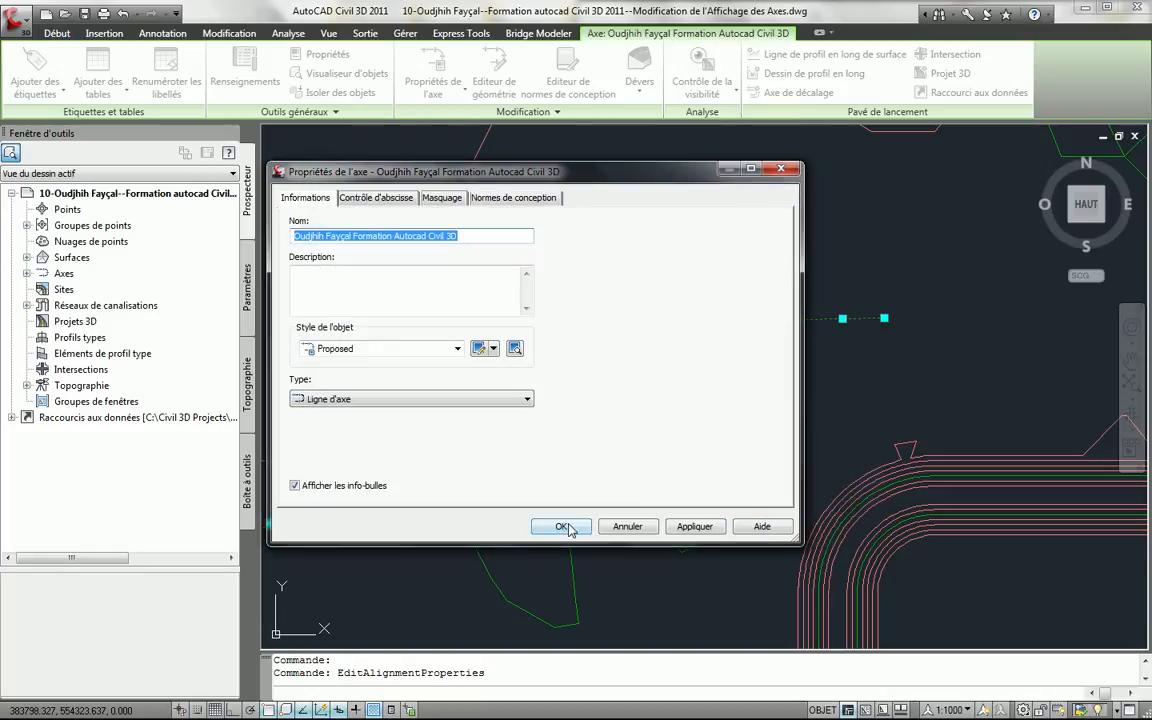
{"action": "left_click", "coordinate": [545, 522]}
Step: Examine the alignment's line, clothoid and curve segments closely in their assigned colours
{"action": "scroll", "coordinate": [804, 320], "scroll_direction": "up", "scroll_amount": 10}
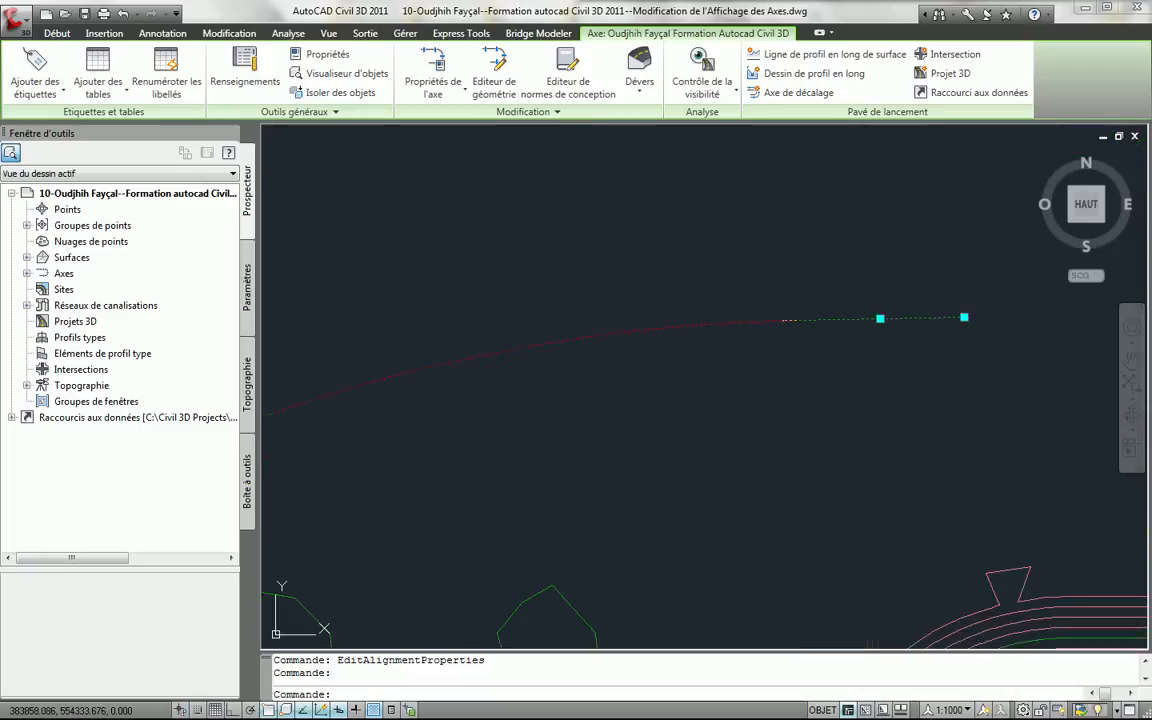
{"action": "scroll", "coordinate": [772, 325], "scroll_direction": "up", "scroll_amount": 2}
{"action": "middle_click_drag", "start_coordinate": [772, 325], "coordinate": [633, 382]}
{"action": "scroll", "coordinate": [633, 382], "scroll_direction": "down", "scroll_amount": 5}
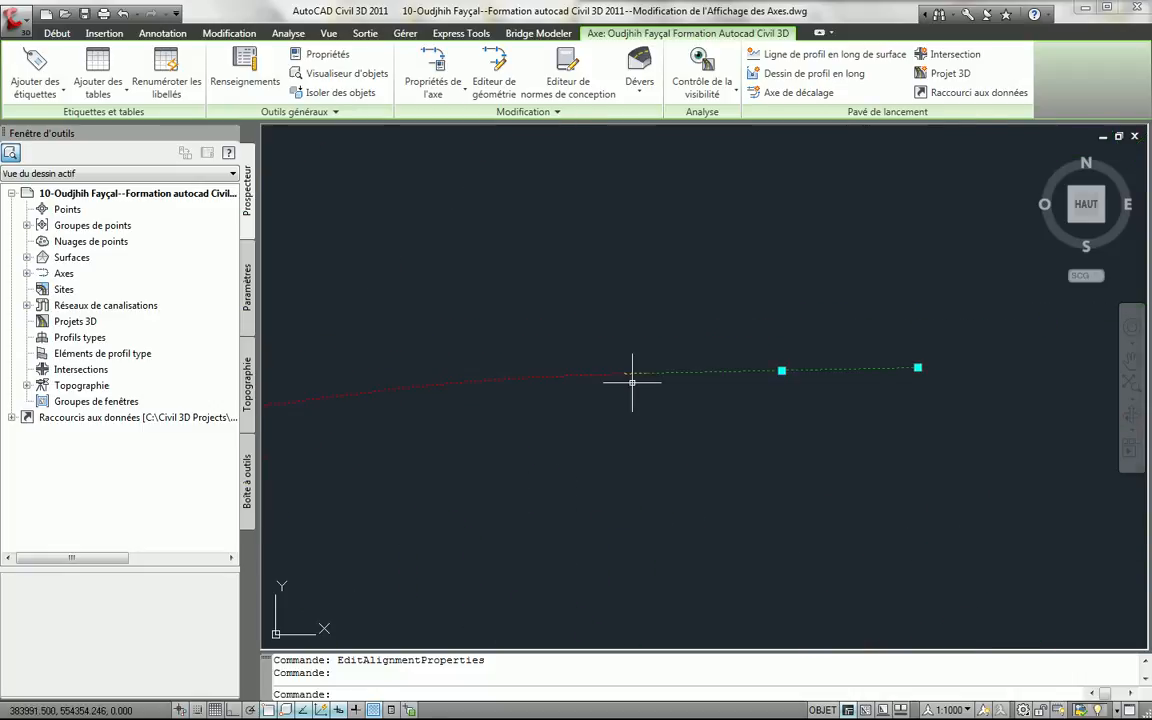
{"action": "key", "text": "Escape"}
{"action": "key", "text": "Escape"}
{"action": "scroll", "coordinate": [641, 377], "scroll_direction": "up", "scroll_amount": 1}
{"action": "scroll", "coordinate": [686, 391], "scroll_direction": "up", "scroll_amount": 1}
{"action": "scroll", "coordinate": [686, 391], "scroll_direction": "up", "scroll_amount": 3}
{"action": "middle_click_drag", "start_coordinate": [594, 397], "coordinate": [696, 384]}
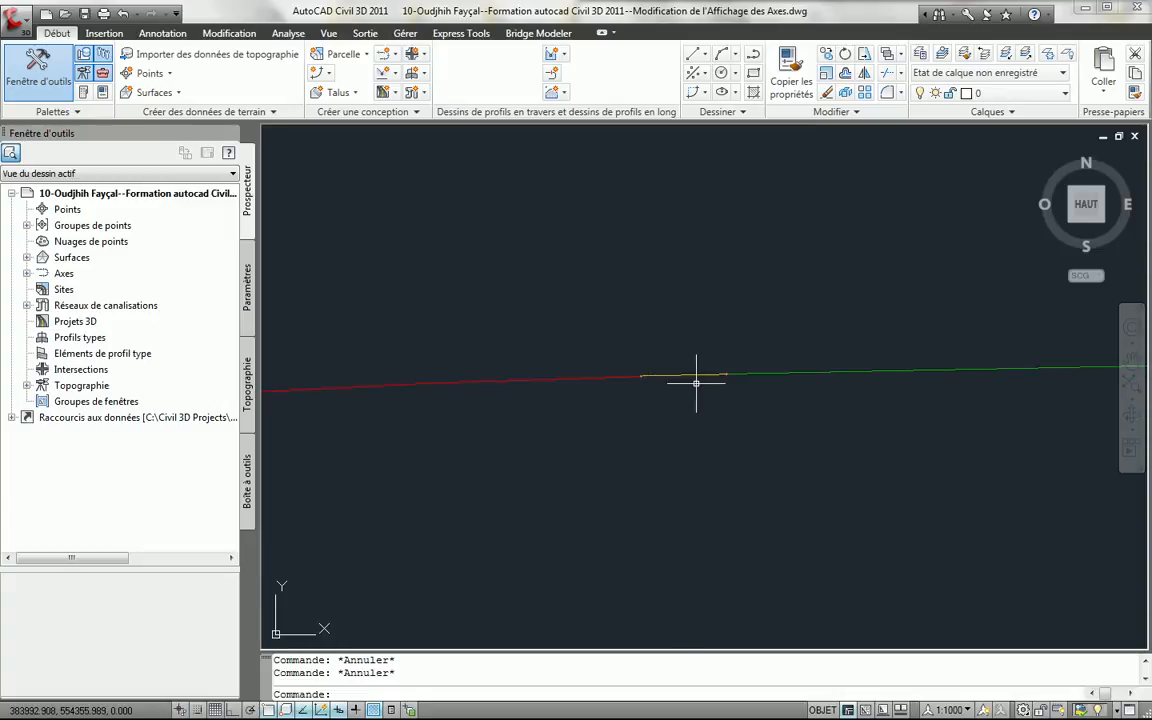
{"action": "scroll", "coordinate": [687, 372], "scroll_direction": "up", "scroll_amount": 5}
{"action": "scroll", "coordinate": [664, 375], "scroll_direction": "down", "scroll_amount": 9}
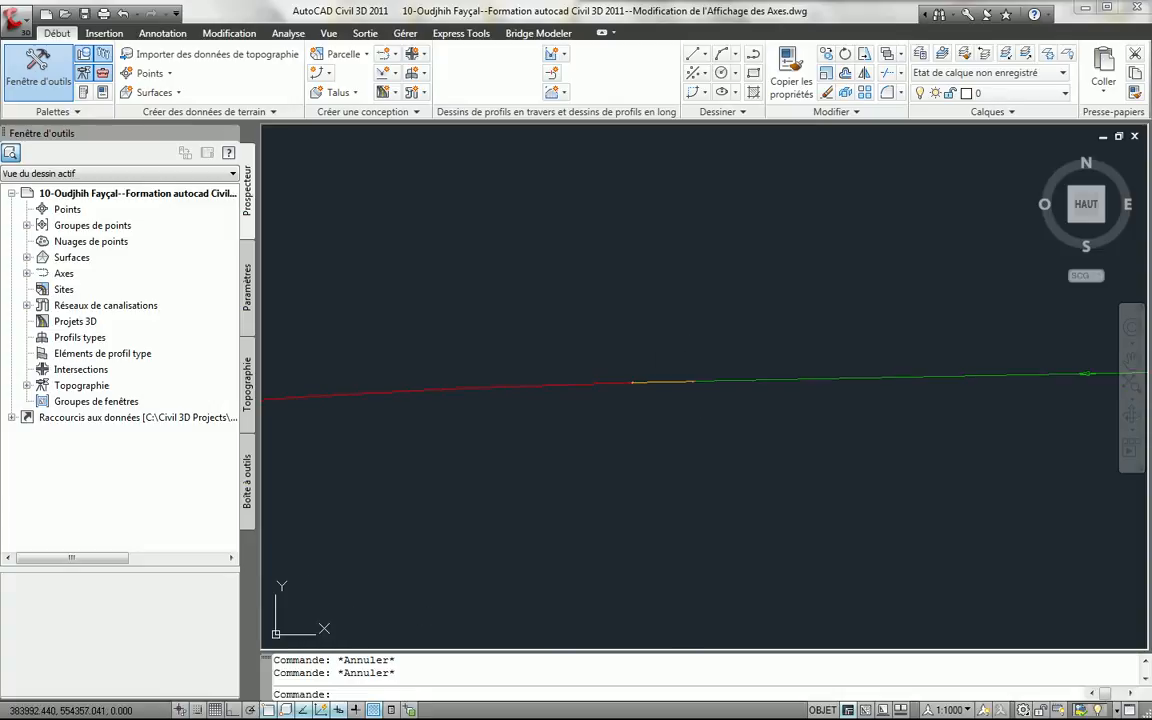
{"action": "scroll", "coordinate": [660, 373], "scroll_direction": "down", "scroll_amount": 8}
{"action": "middle_click_drag", "start_coordinate": [640, 383], "coordinate": [697, 360]}
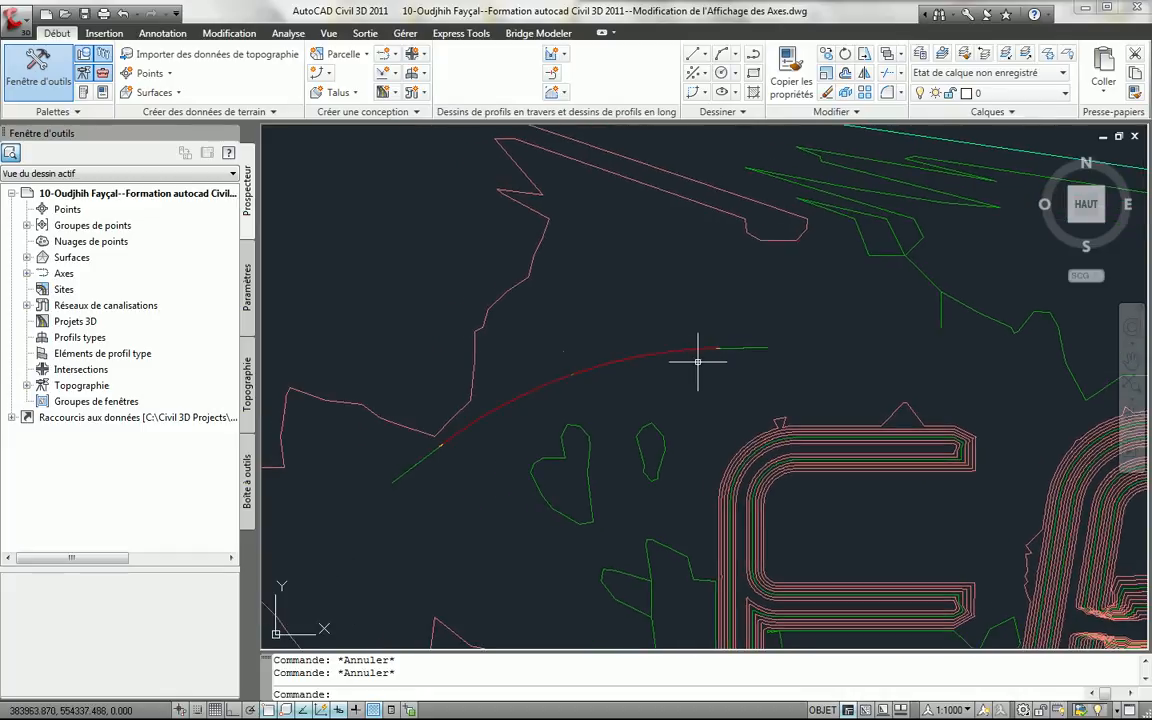
Step: Edit the alignment's geometry and set parameter A of clothoid entity 2.1 to 85 m in the entity table
{"action": "scroll", "coordinate": [649, 367], "scroll_direction": "up", "scroll_amount": 3}
{"action": "left_click", "coordinate": [643, 357]}
{"action": "left_click", "coordinate": [622, 336]}
{"action": "right_click", "coordinate": [623, 338]}
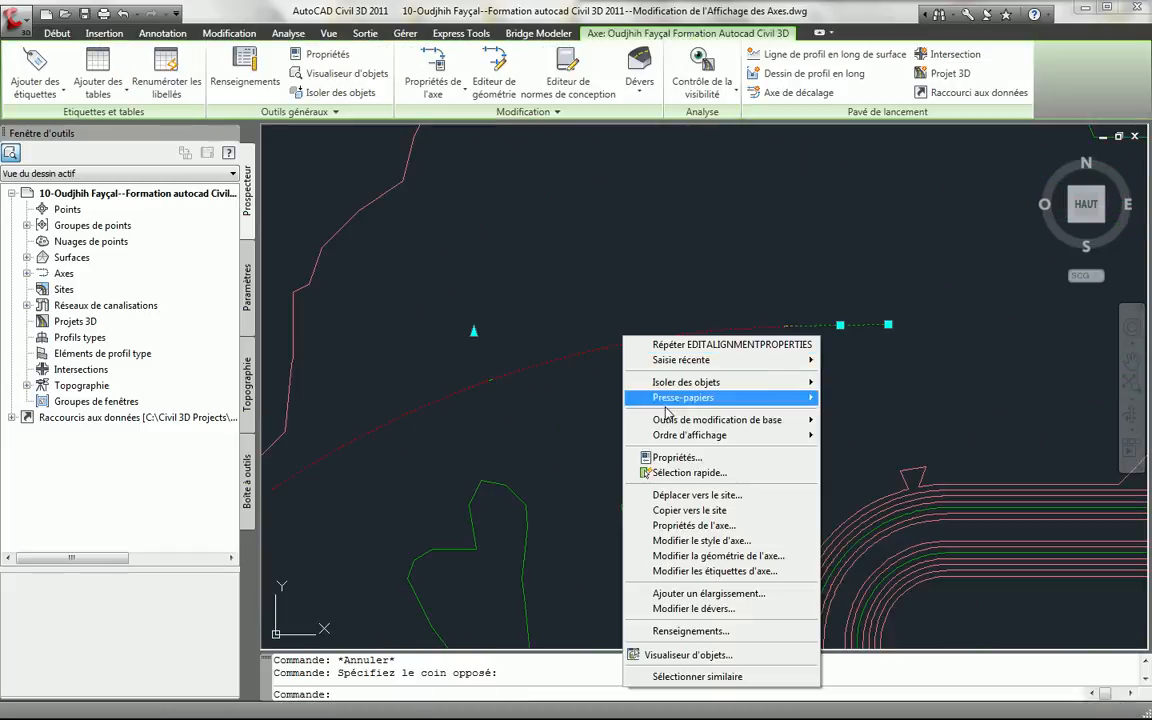
{"action": "left_click", "coordinate": [700, 556]}
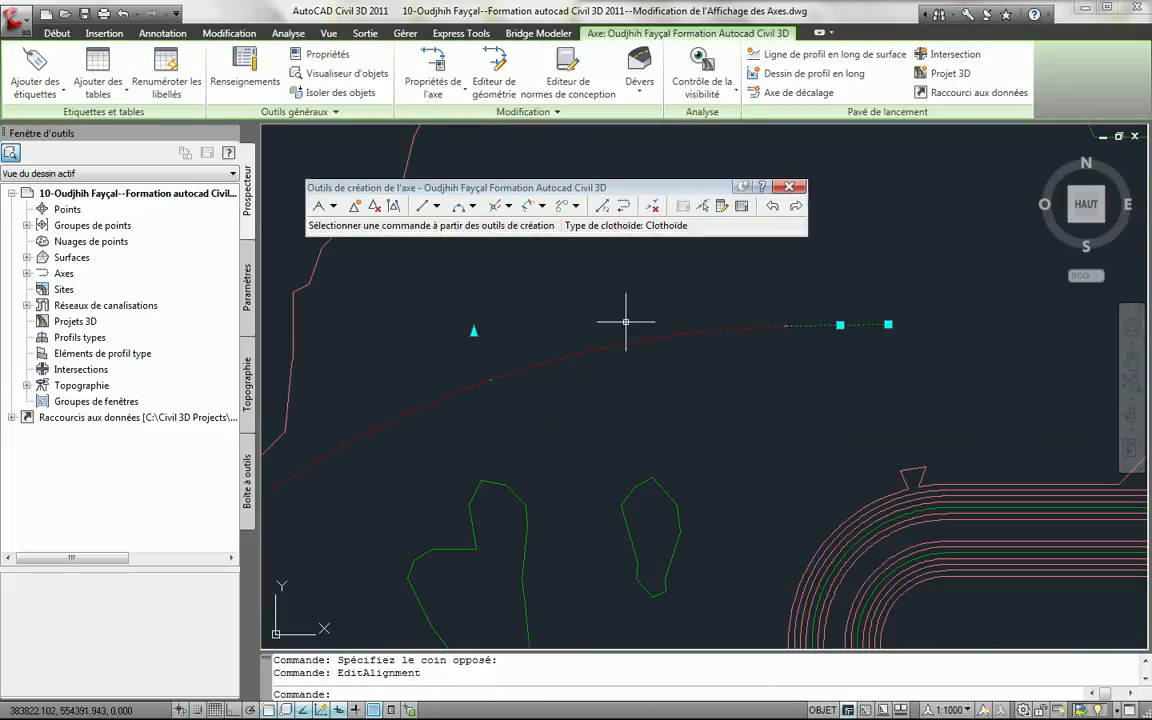
{"action": "left_click", "coordinate": [741, 206]}
{"action": "left_click", "coordinate": [288, 187]}
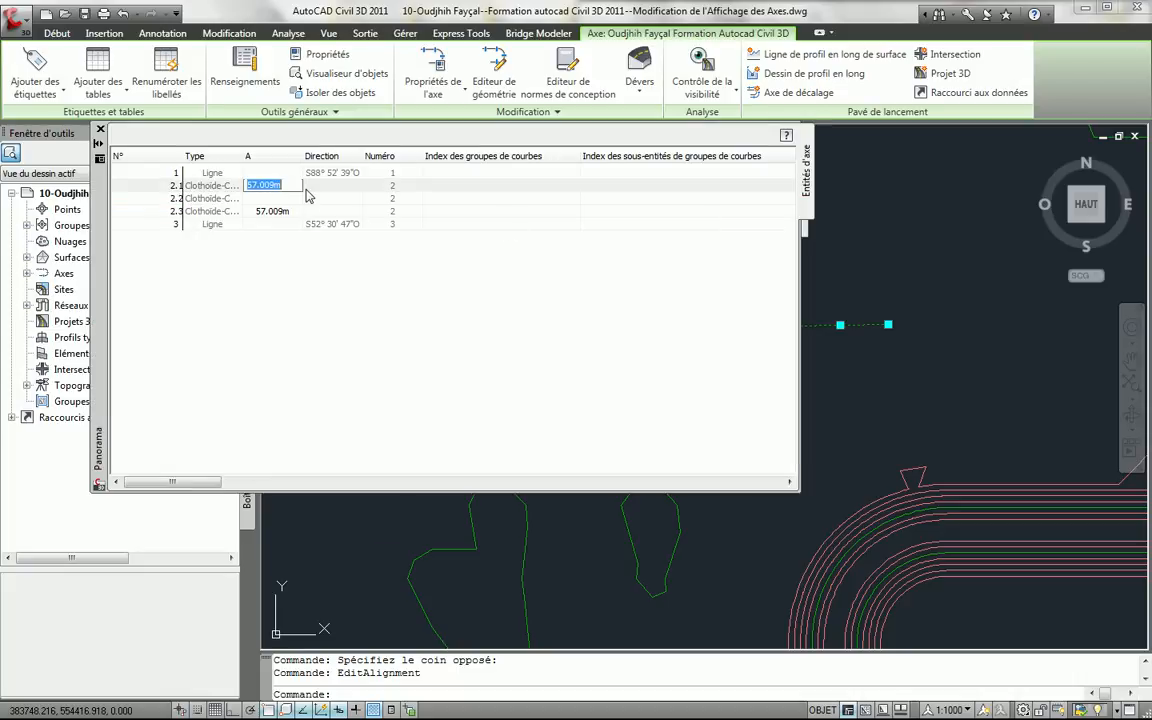
{"action": "type", "text": "85"}
{"action": "key", "text": "Return"}
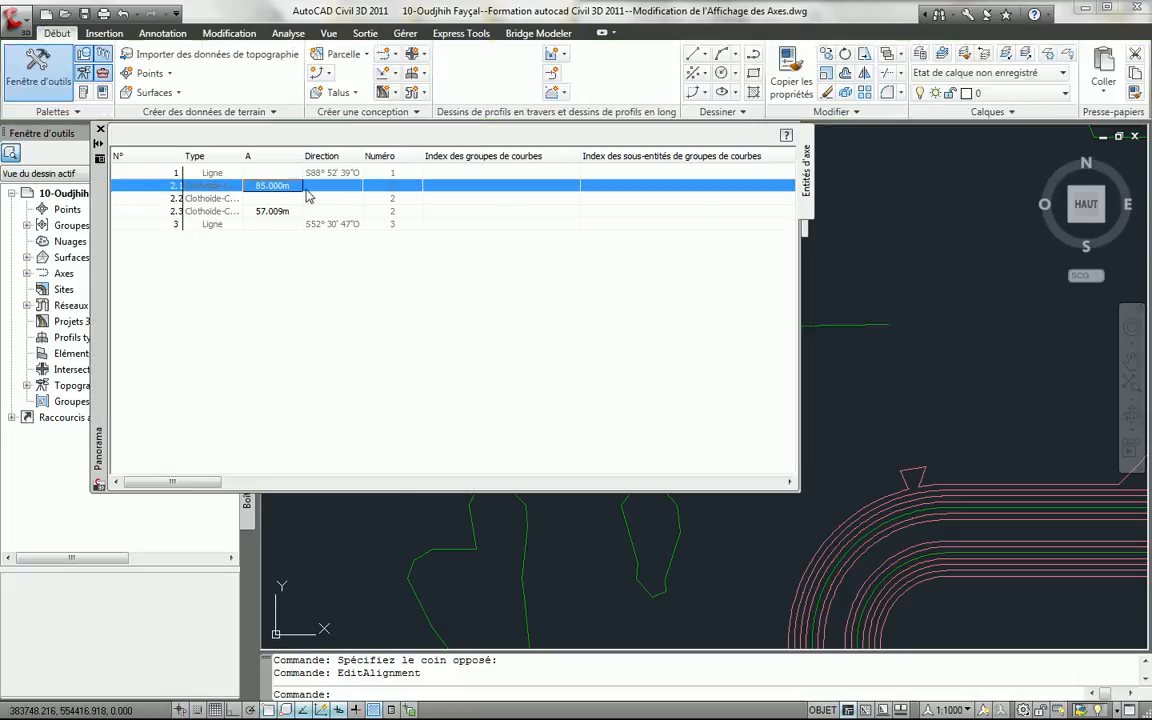
Step: Set parameter A of clothoid entity 2.3 to 85 m and close the geometry editing tools
{"action": "left_click", "coordinate": [290, 211]}
{"action": "type", "text": "85"}
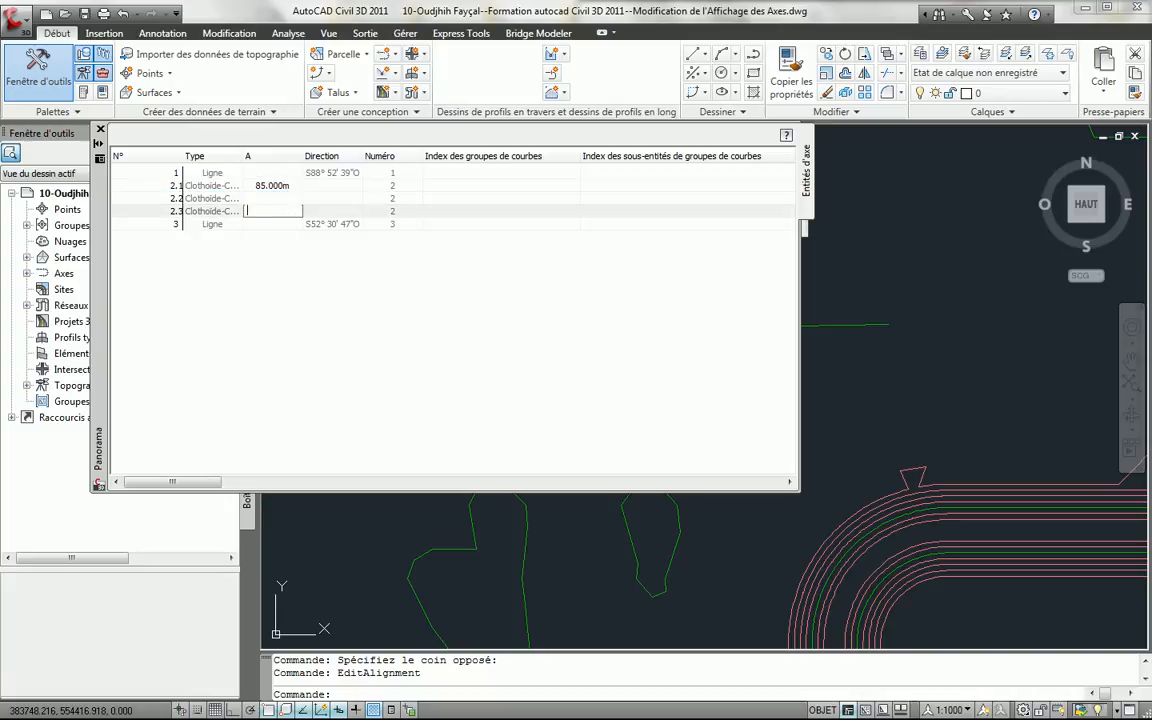
{"action": "key", "text": "Return"}
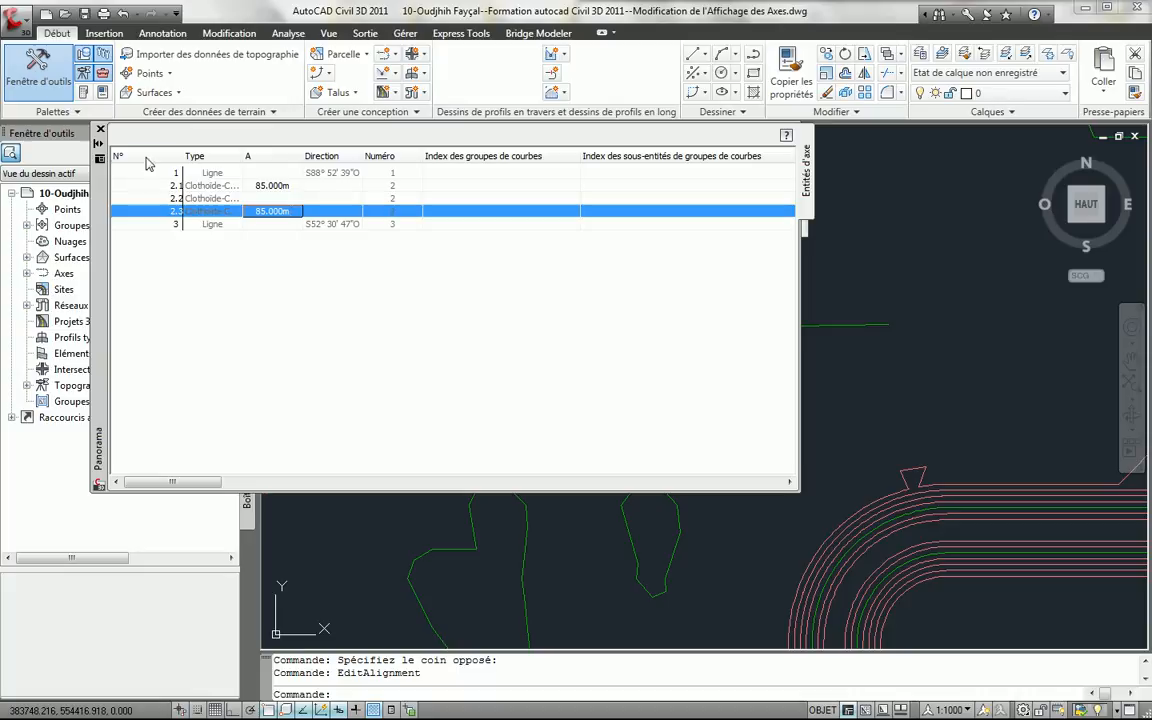
{"action": "left_click", "coordinate": [100, 131]}
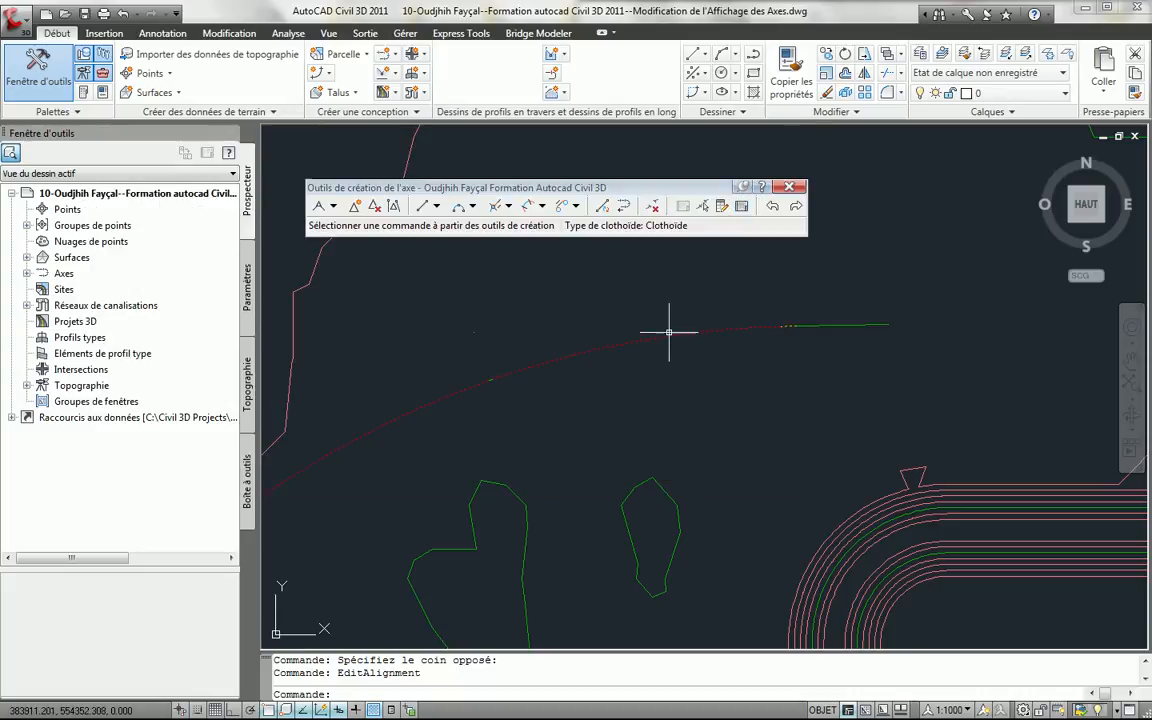
{"action": "key", "text": "Escape"}
{"action": "key", "text": "Escape"}
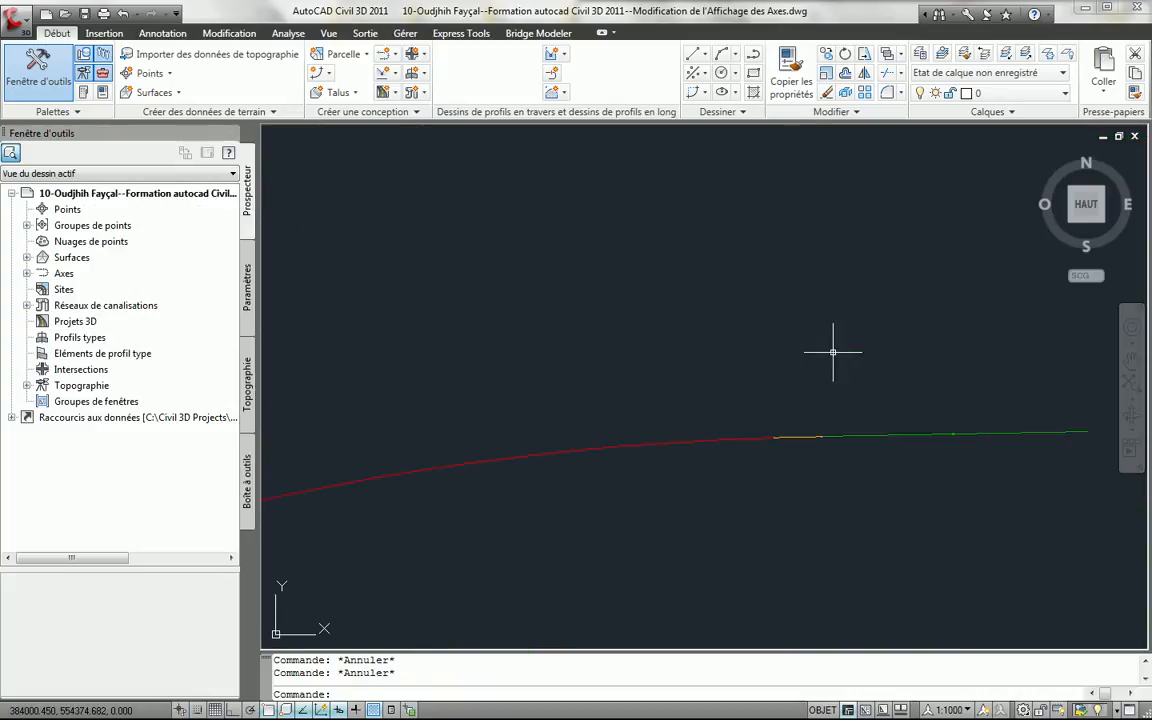
Step: Examine the modified clothoid transition between the curve and the end tangent of the alignment
{"action": "middle_click_drag", "start_coordinate": [823, 379], "coordinate": [798, 256]}
{"action": "scroll", "coordinate": [736, 337], "scroll_direction": "down", "scroll_amount": 2}
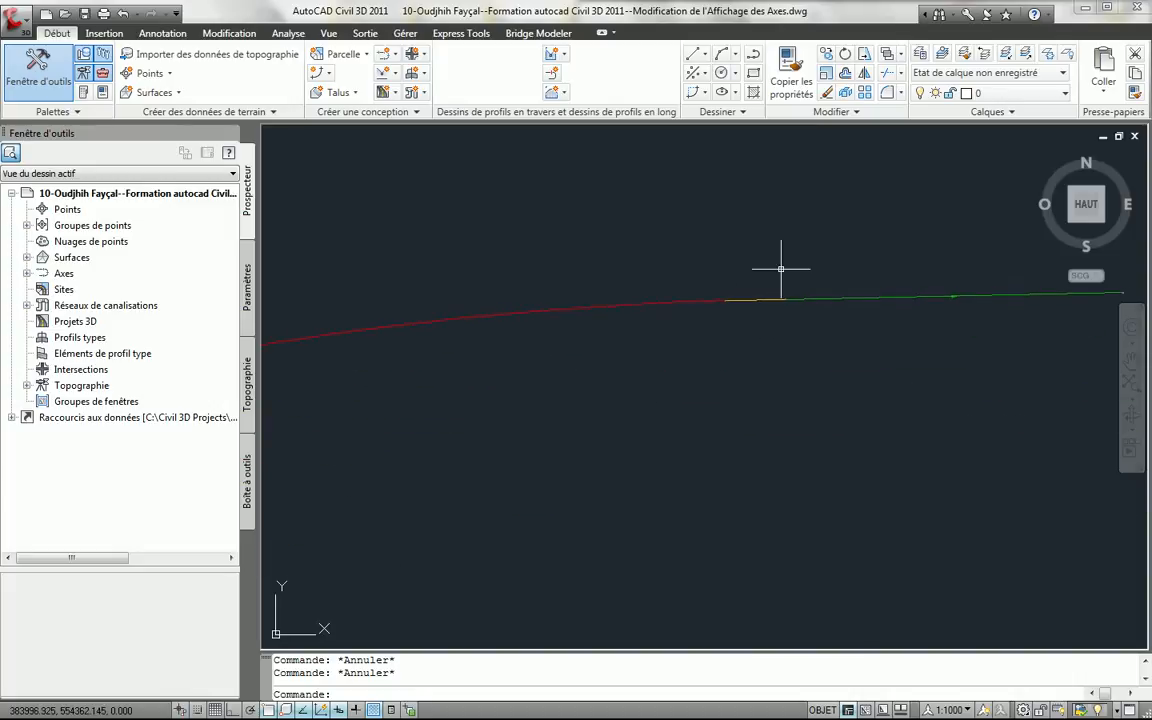
{"action": "scroll", "coordinate": [778, 294], "scroll_direction": "up", "scroll_amount": 6}
{"action": "middle_click_drag", "start_coordinate": [776, 326], "coordinate": [661, 365]}
{"action": "scroll", "coordinate": [660, 365], "scroll_direction": "down", "scroll_amount": 8}
{"action": "scroll", "coordinate": [661, 363], "scroll_direction": "down", "scroll_amount": 9}
{"action": "scroll", "coordinate": [661, 363], "scroll_direction": "up", "scroll_amount": 5}
{"action": "middle_click_drag", "start_coordinate": [635, 377], "coordinate": [604, 396]}
{"action": "scroll", "coordinate": [606, 393], "scroll_direction": "down", "scroll_amount": 4}
Step: Edit the alignment's labels, choosing type Points de géométrie with the label style Perpendicular with Tick and Line
{"action": "left_click", "coordinate": [613, 390]}
{"action": "left_click", "coordinate": [601, 386]}
{"action": "right_click", "coordinate": [607, 399]}
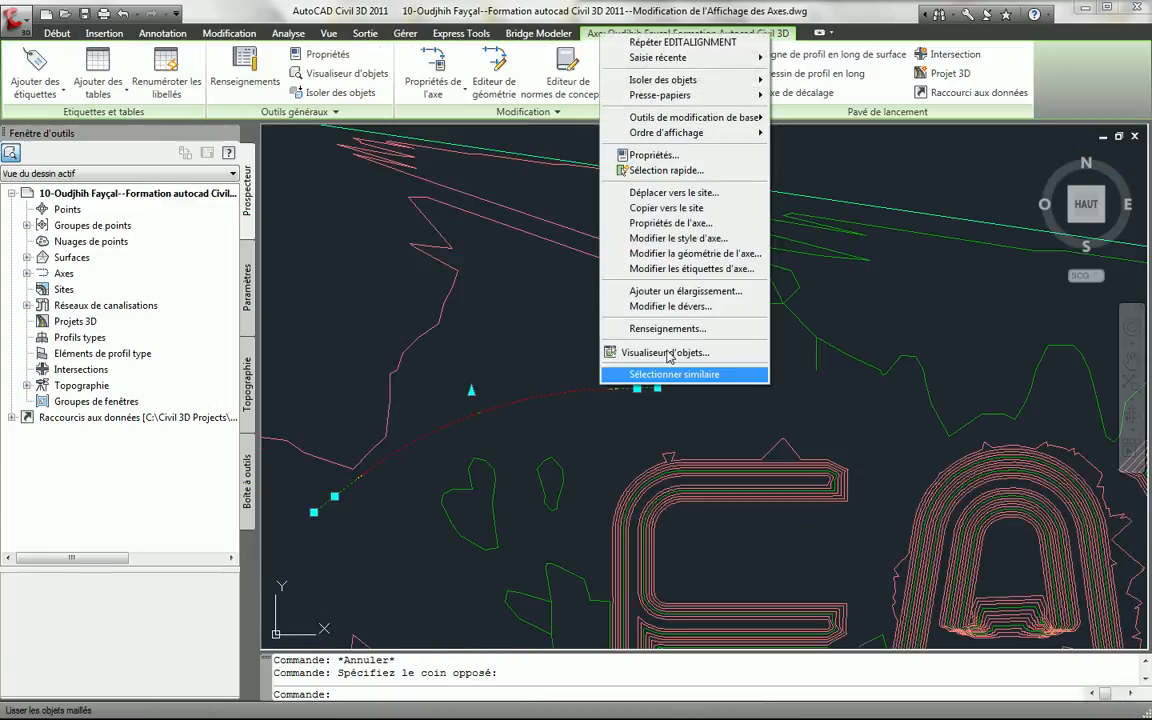
{"action": "left_click", "coordinate": [683, 272]}
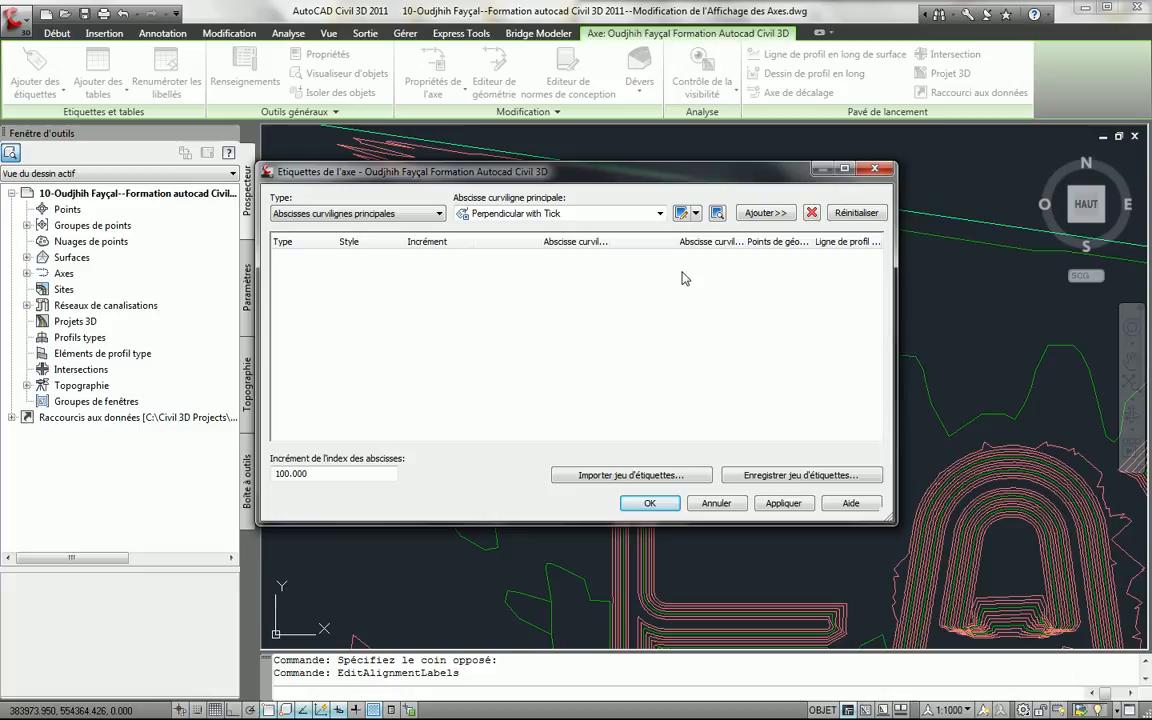
{"action": "left_click", "coordinate": [384, 214]}
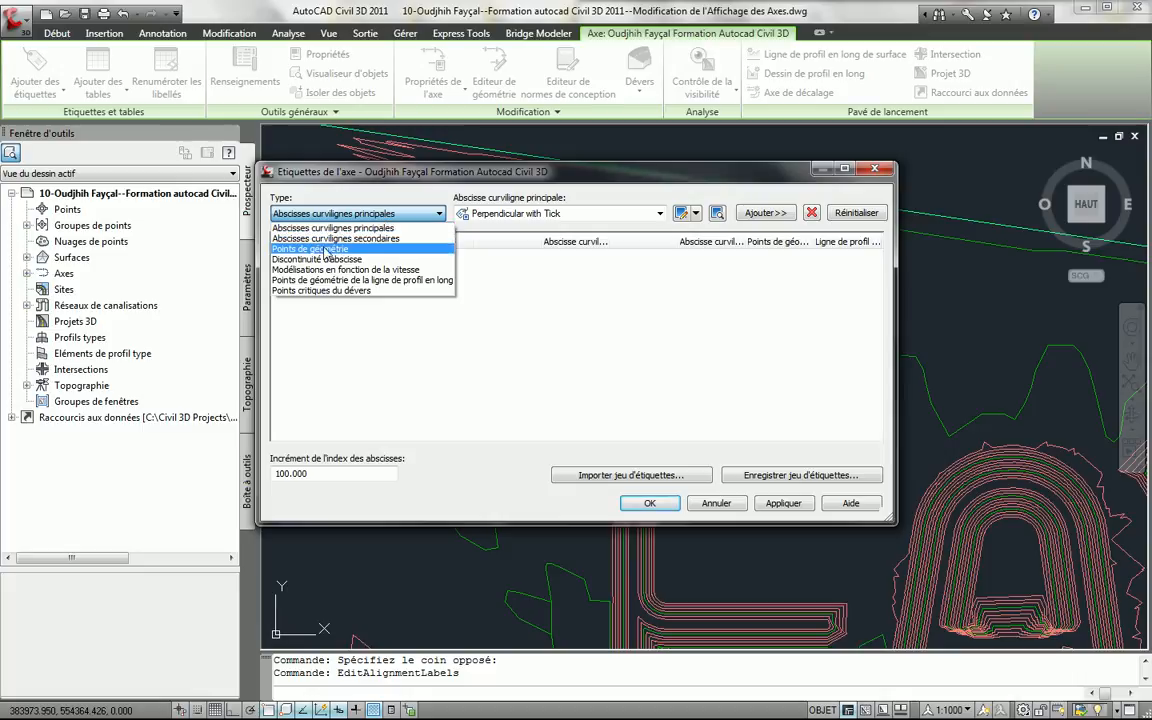
{"action": "left_click", "coordinate": [280, 250]}
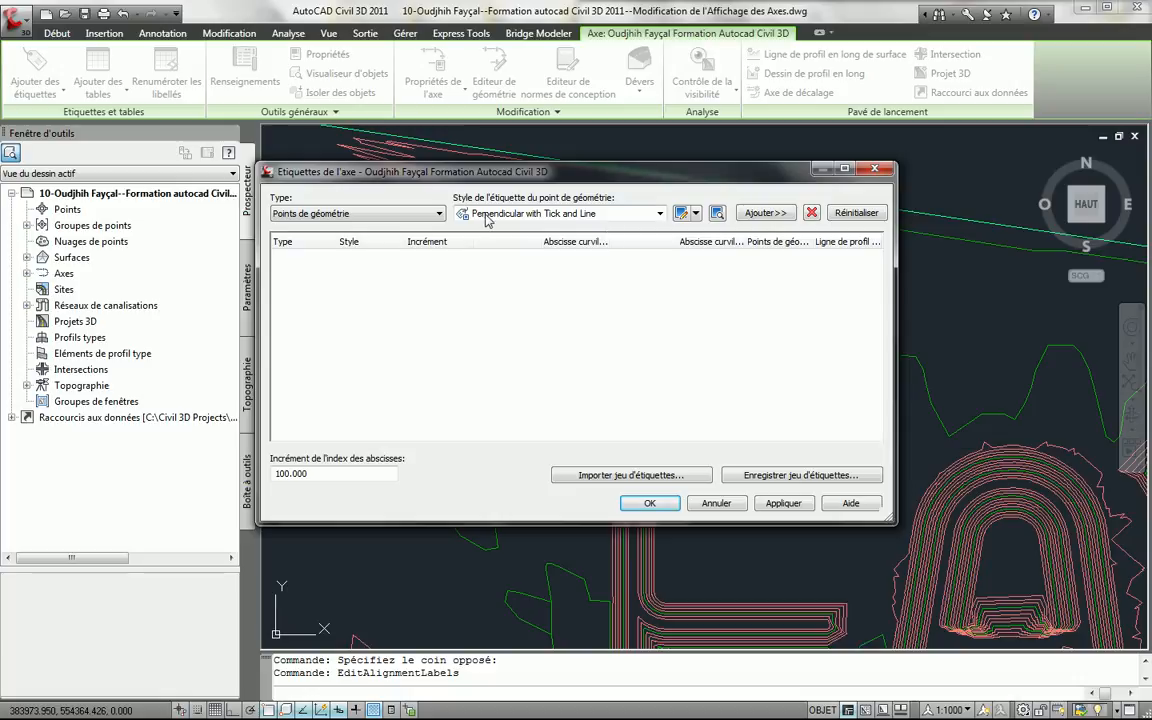
{"action": "left_click", "coordinate": [575, 216]}
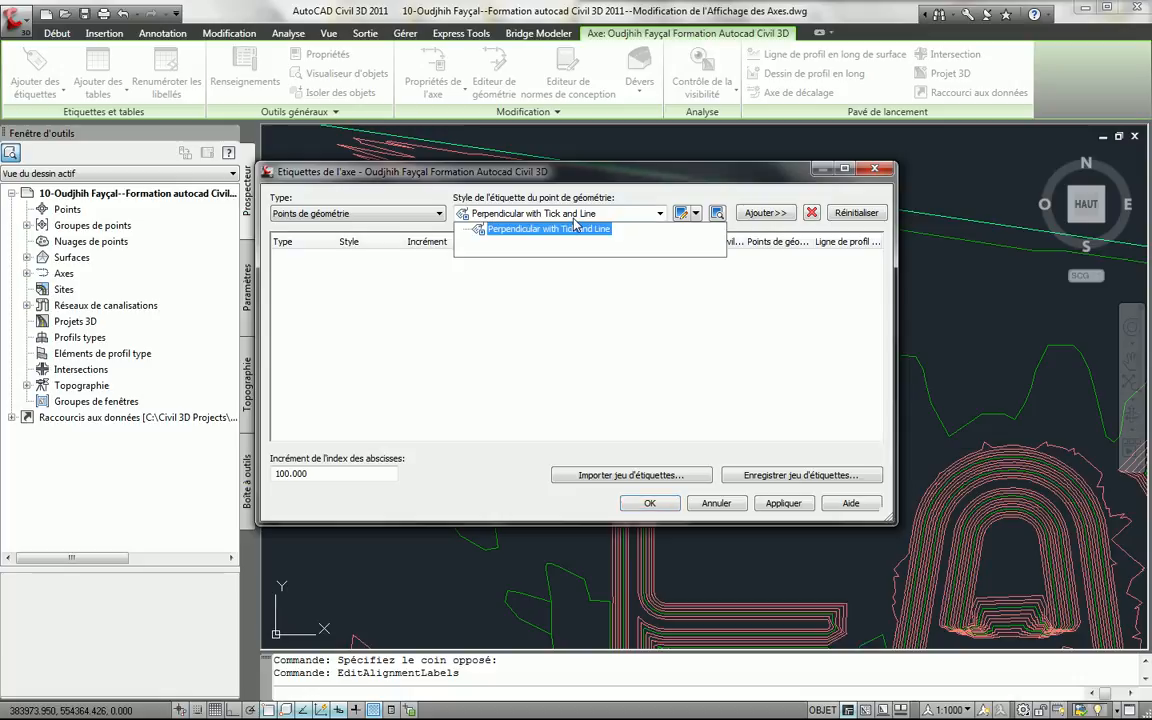
{"action": "left_click", "coordinate": [575, 228]}
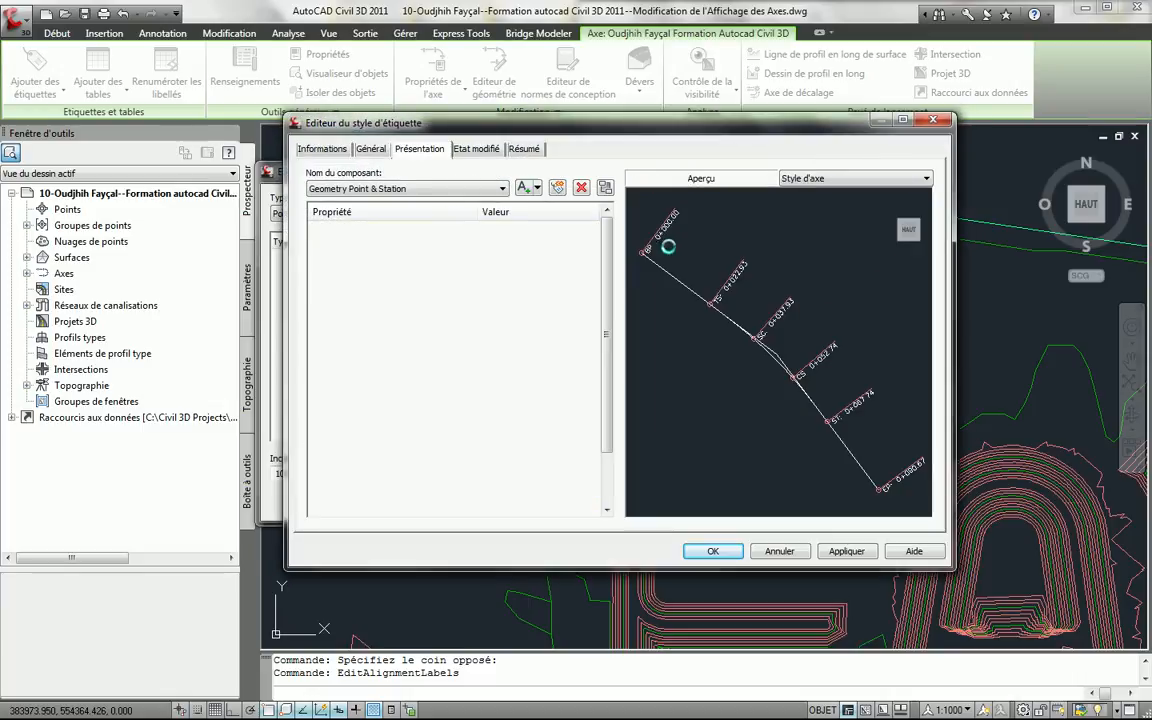
Step: Set the Geometry Point & Station text's association to Au milieu au centre and its X offset to 15 mm
{"action": "left_click", "coordinate": [581, 374]}
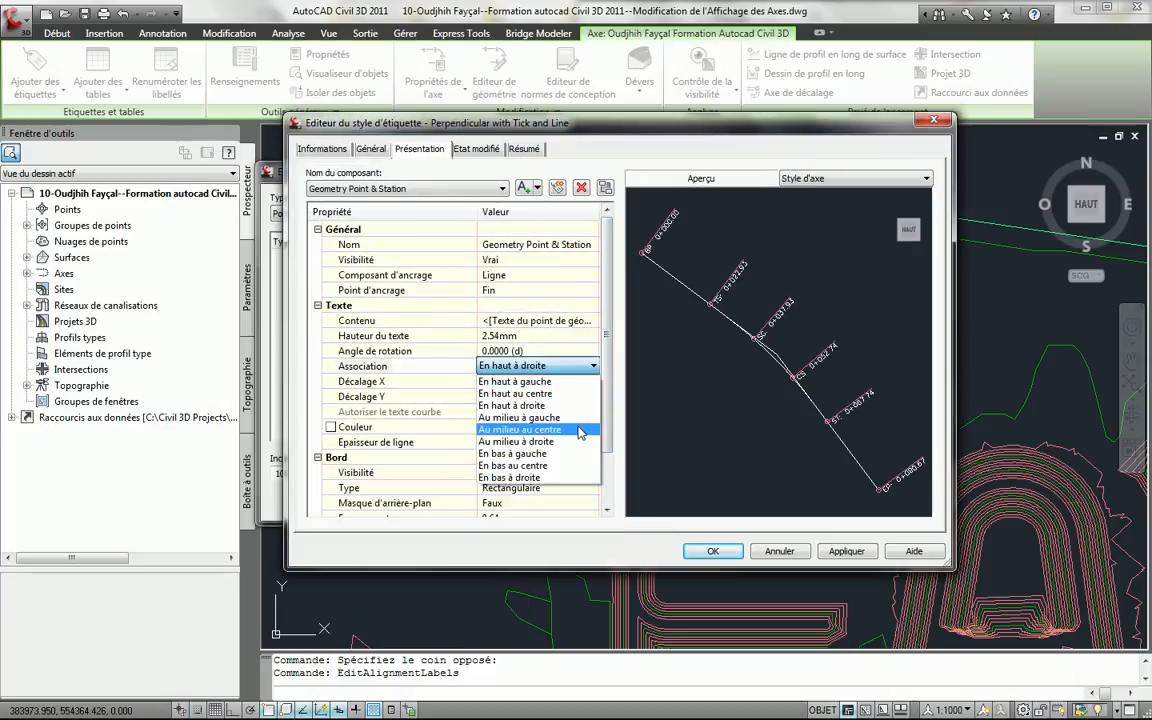
{"action": "left_click", "coordinate": [580, 430]}
{"action": "left_click", "coordinate": [545, 381]}
{"action": "type", "text": "15"}
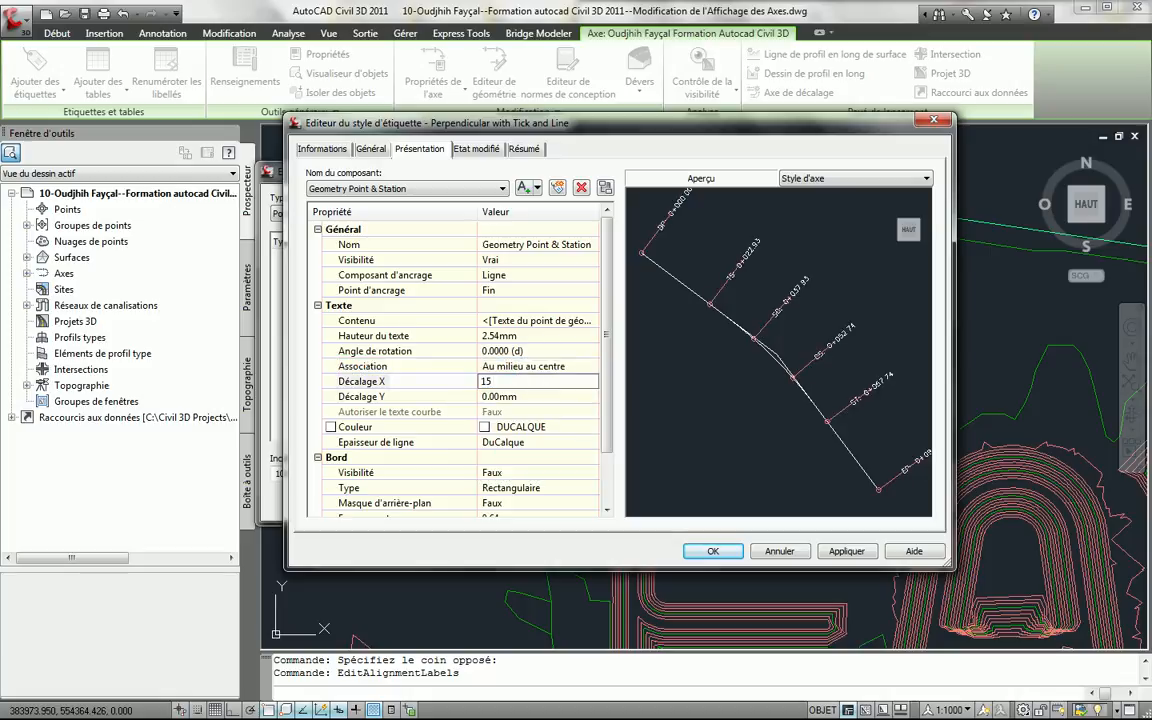
{"action": "key", "text": "Return"}
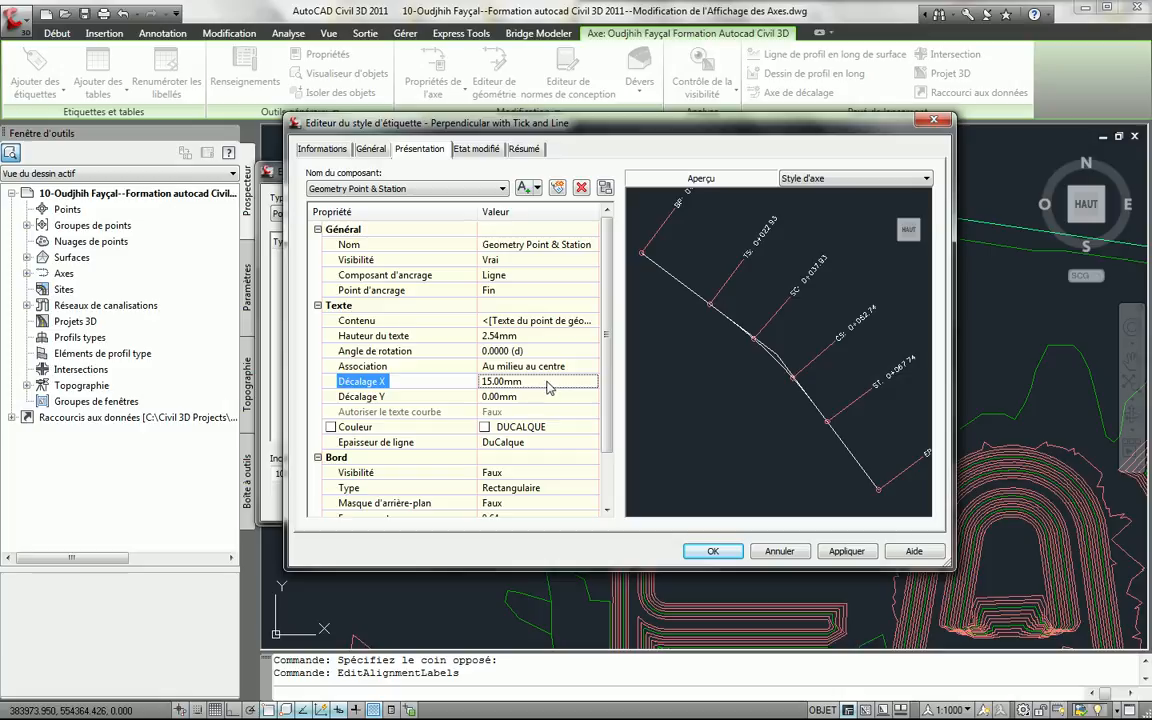
Step: Replace the Geometry Point & Station text's content with the property Entité du point de géométrie avant les données
{"action": "left_click", "coordinate": [585, 321]}
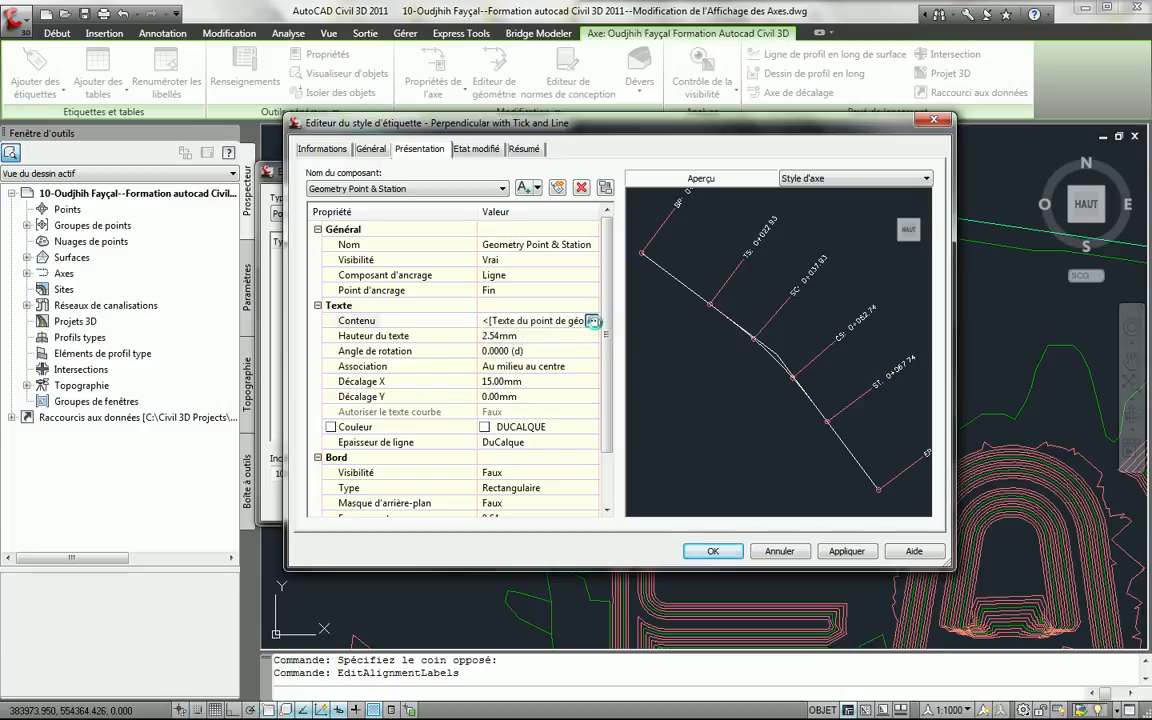
{"action": "left_click", "coordinate": [594, 321]}
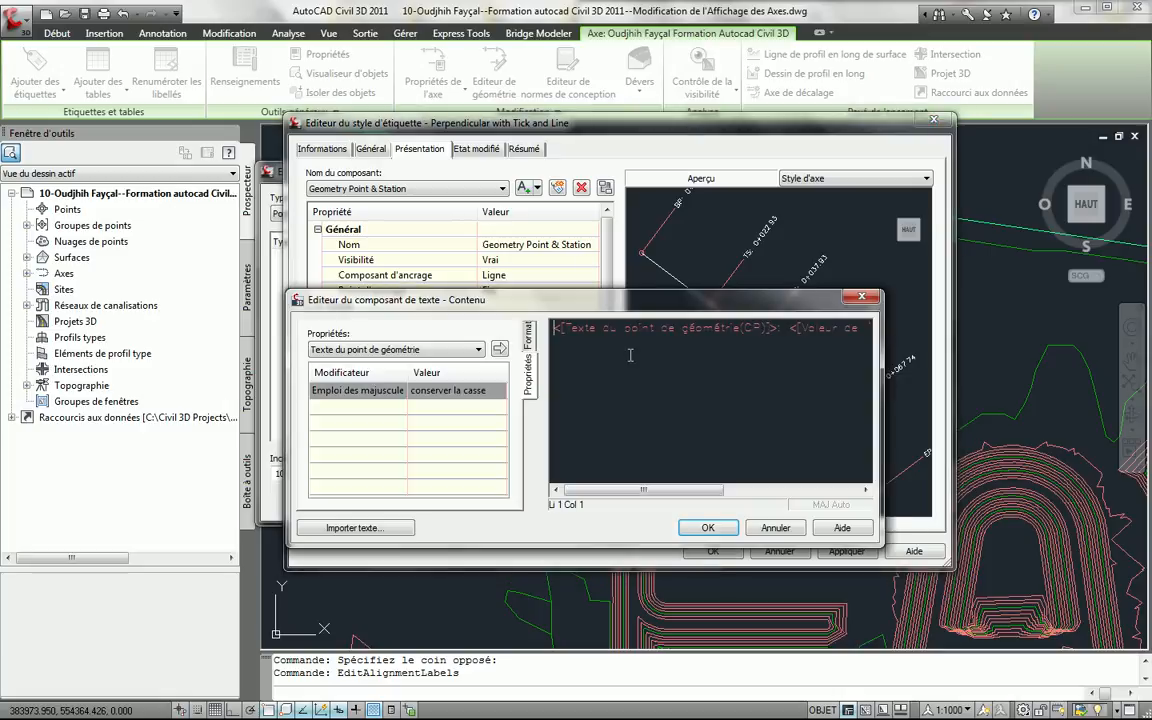
{"action": "key", "text": "ctrl+a"}
{"action": "key", "text": "Delete"}
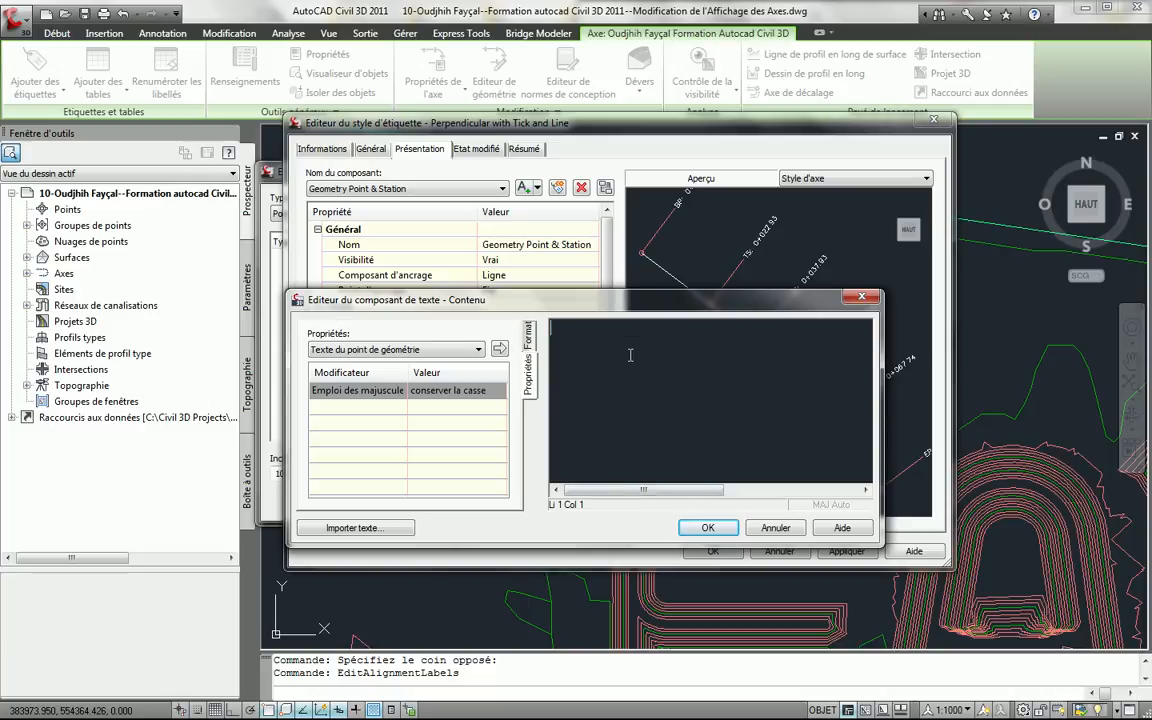
{"action": "left_click", "coordinate": [410, 349]}
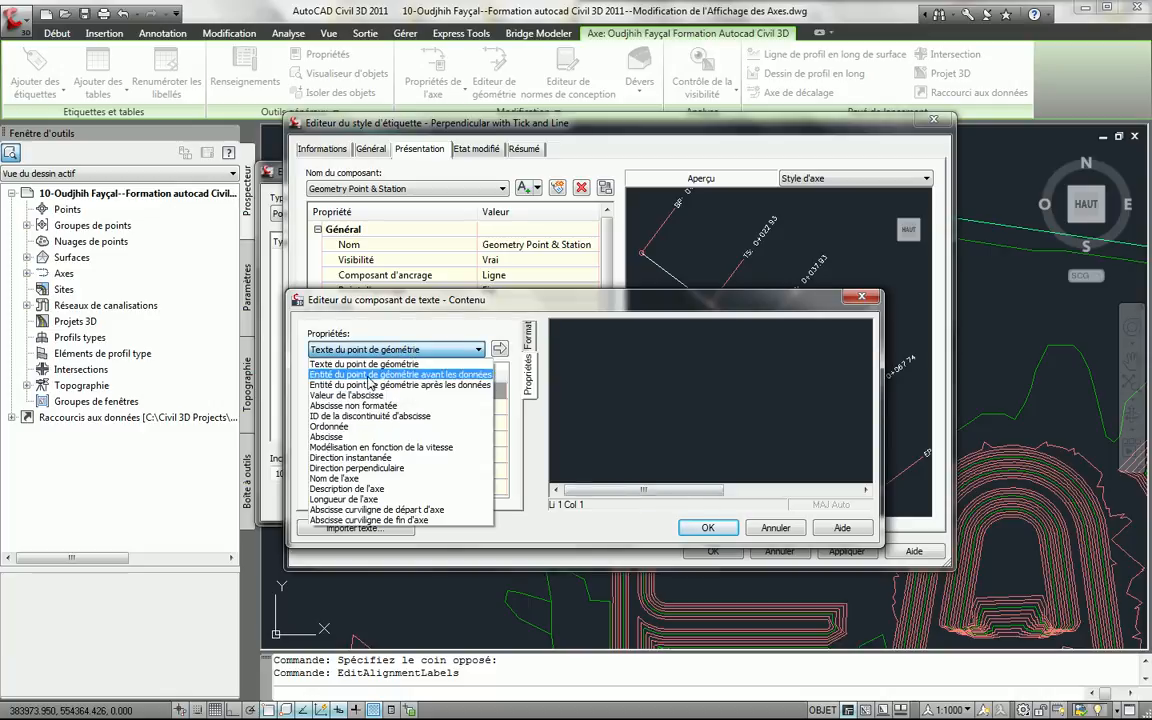
{"action": "left_click", "coordinate": [363, 376]}
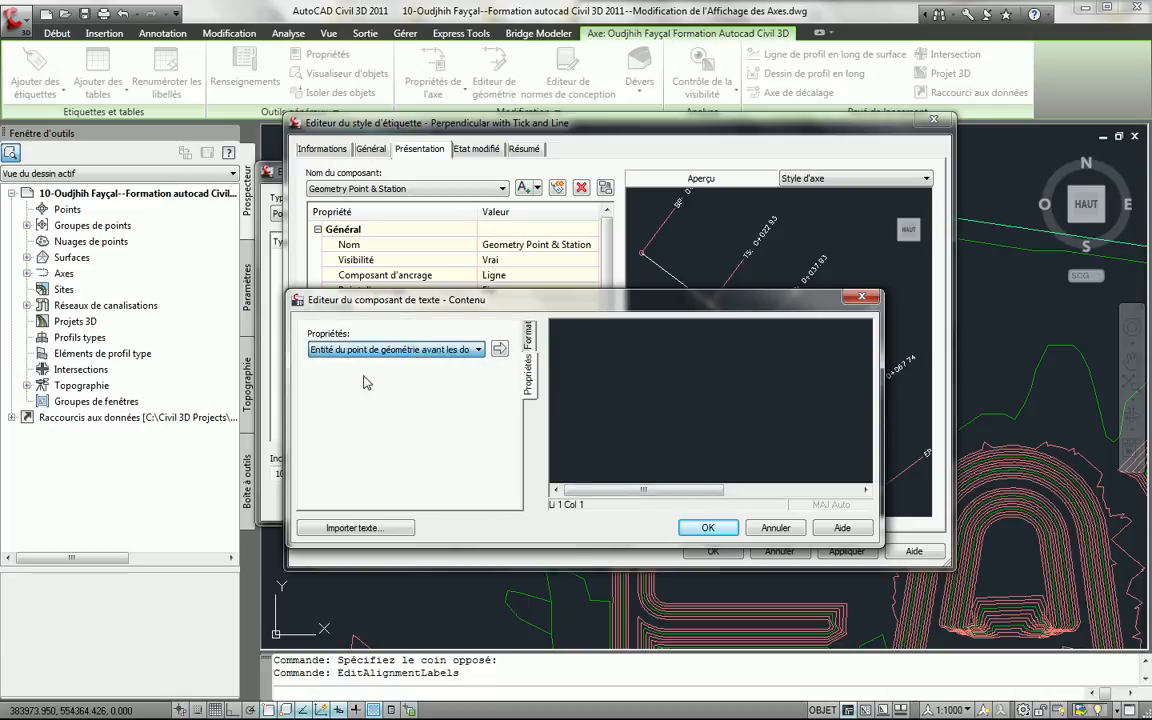
{"action": "left_click", "coordinate": [503, 353]}
{"action": "key", "text": "Right"}
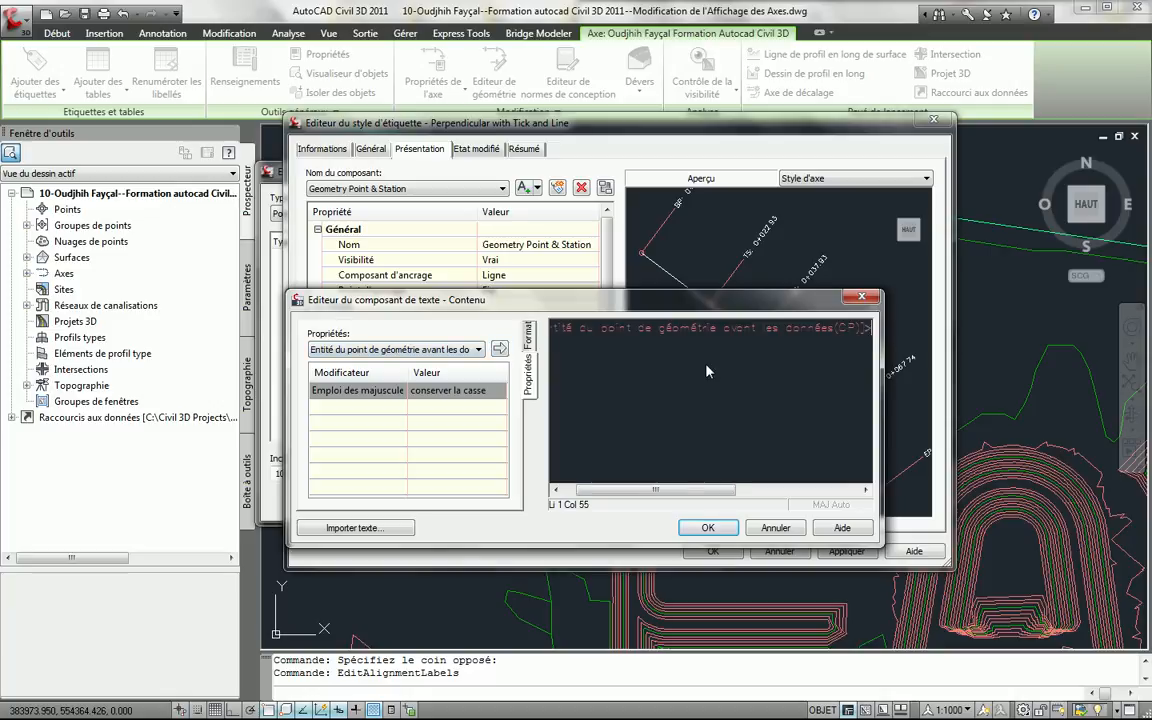
Step: Add the property Entité du point de géométrie après les données on a second line and accept the text content
{"action": "key", "text": "Return"}
{"action": "left_click", "coordinate": [413, 353]}
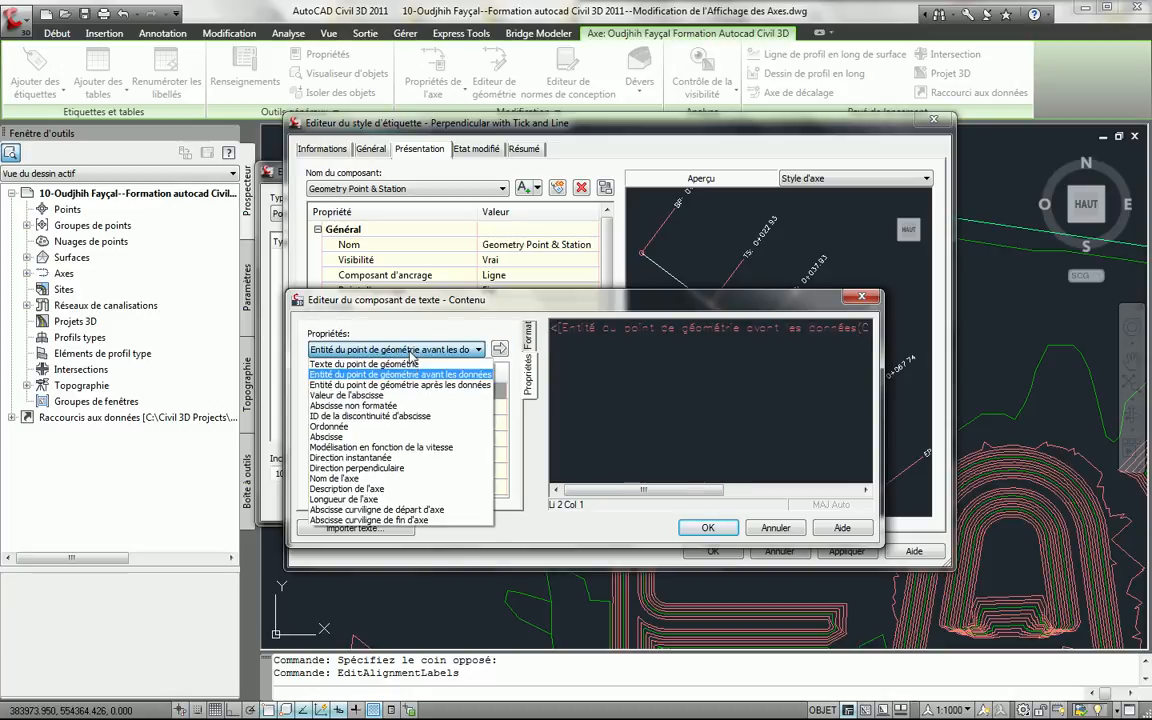
{"action": "left_click", "coordinate": [418, 385]}
{"action": "left_click", "coordinate": [503, 350]}
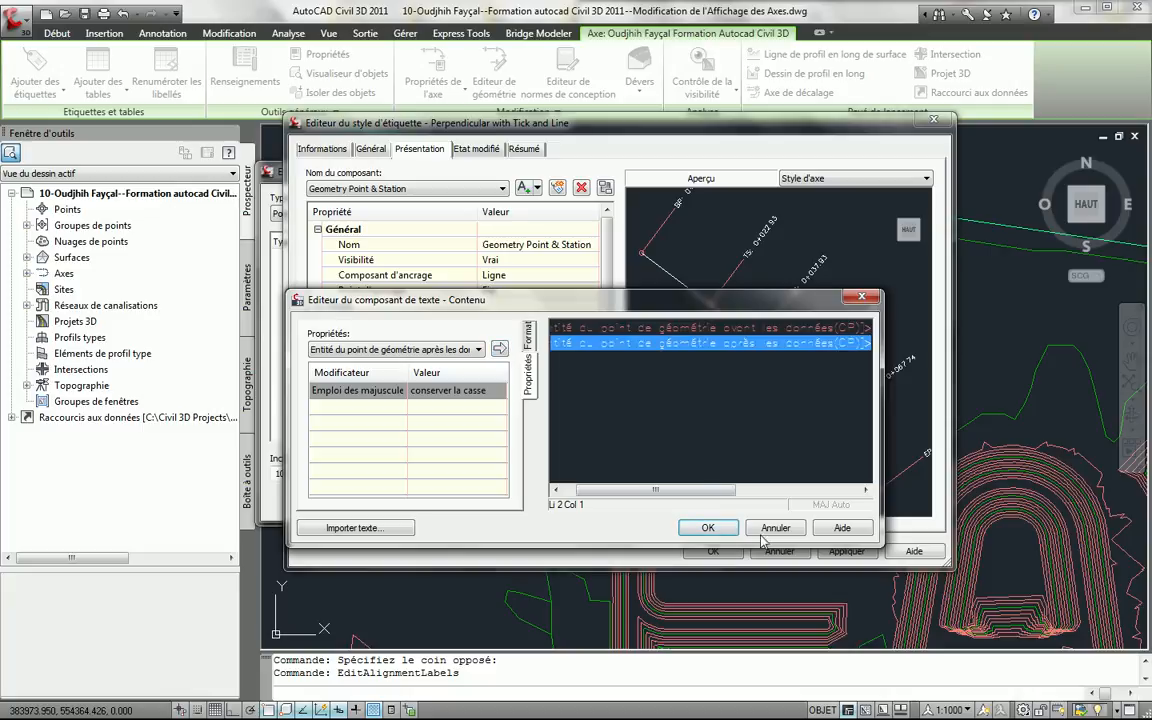
{"action": "left_click", "coordinate": [707, 527]}
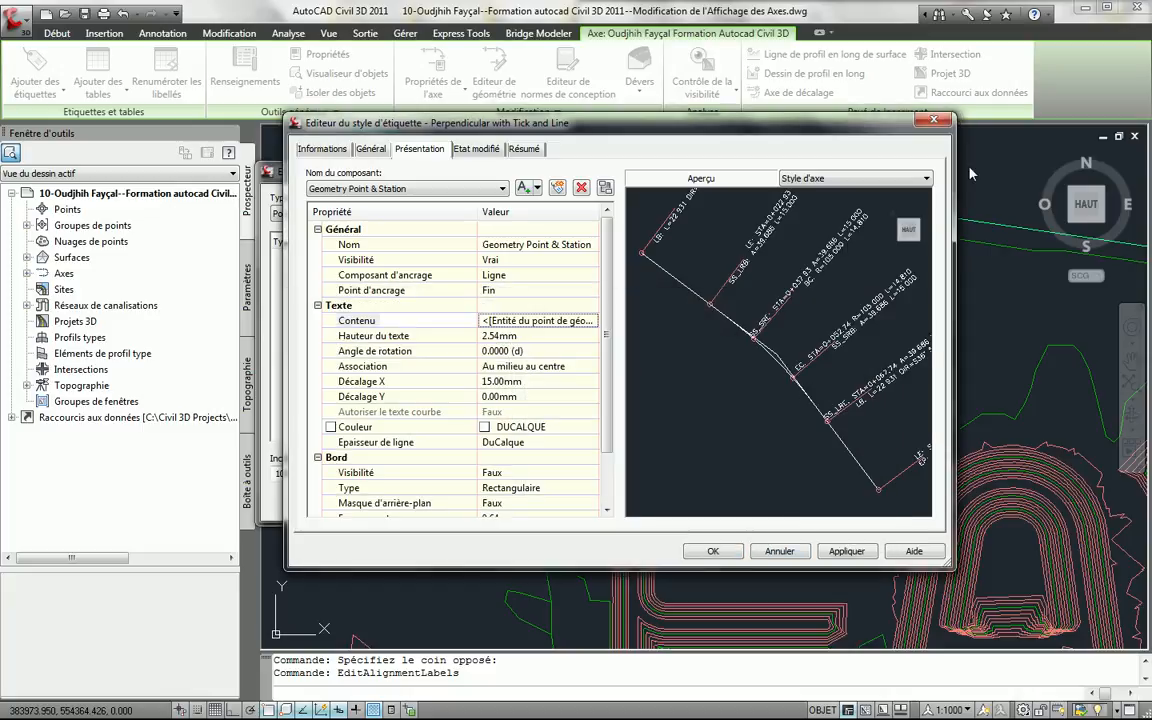
Step: Enlarge the label style editor and examine the geometry point labels along the alignment in the preview
{"action": "left_click_drag", "start_coordinate": [804, 124], "coordinate": [726, 121]}
{"action": "left_click_drag", "start_coordinate": [865, 566], "coordinate": [985, 624]}
{"action": "scroll", "coordinate": [721, 395], "scroll_direction": "up", "scroll_amount": 5}
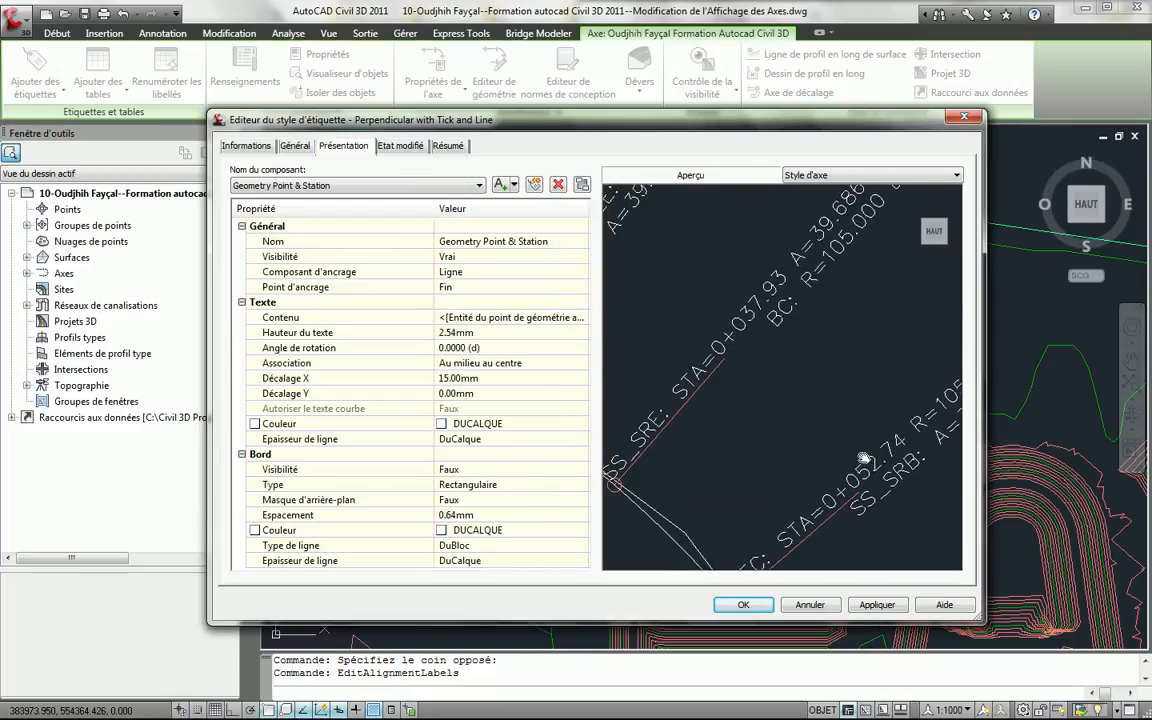
{"action": "scroll", "coordinate": [760, 410], "scroll_direction": "down", "scroll_amount": 5}
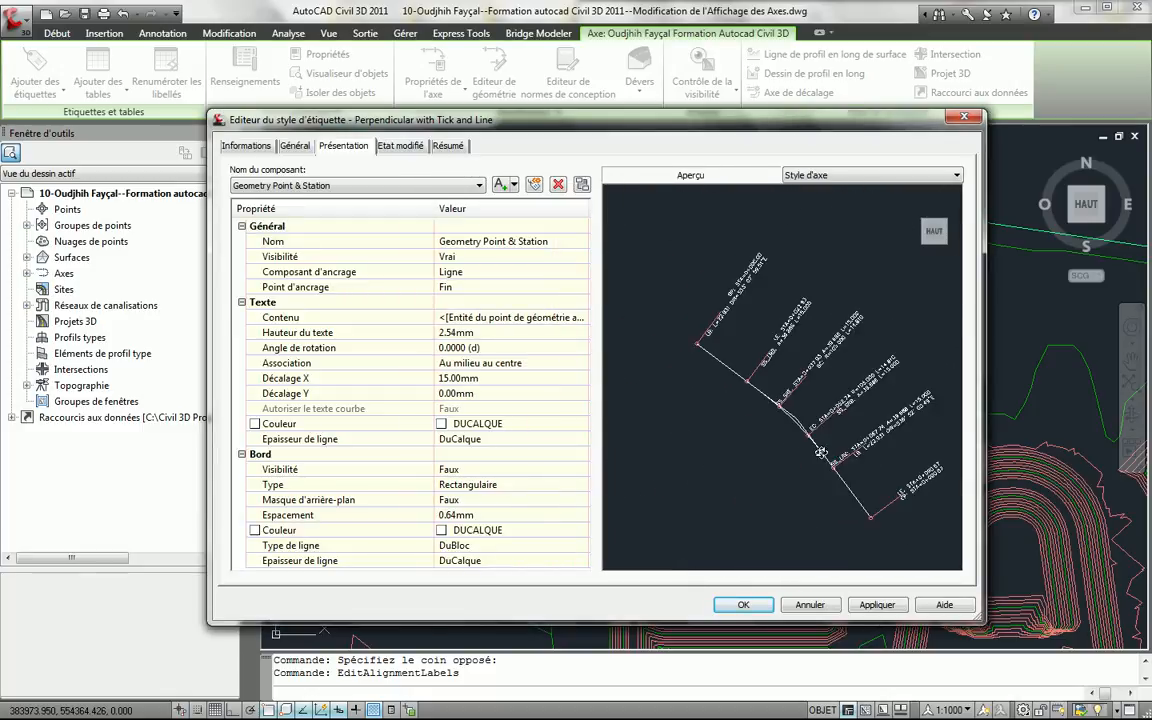
{"action": "scroll", "coordinate": [724, 342], "scroll_direction": "up", "scroll_amount": 5}
{"action": "middle_click_drag", "start_coordinate": [740, 378], "coordinate": [745, 484]}
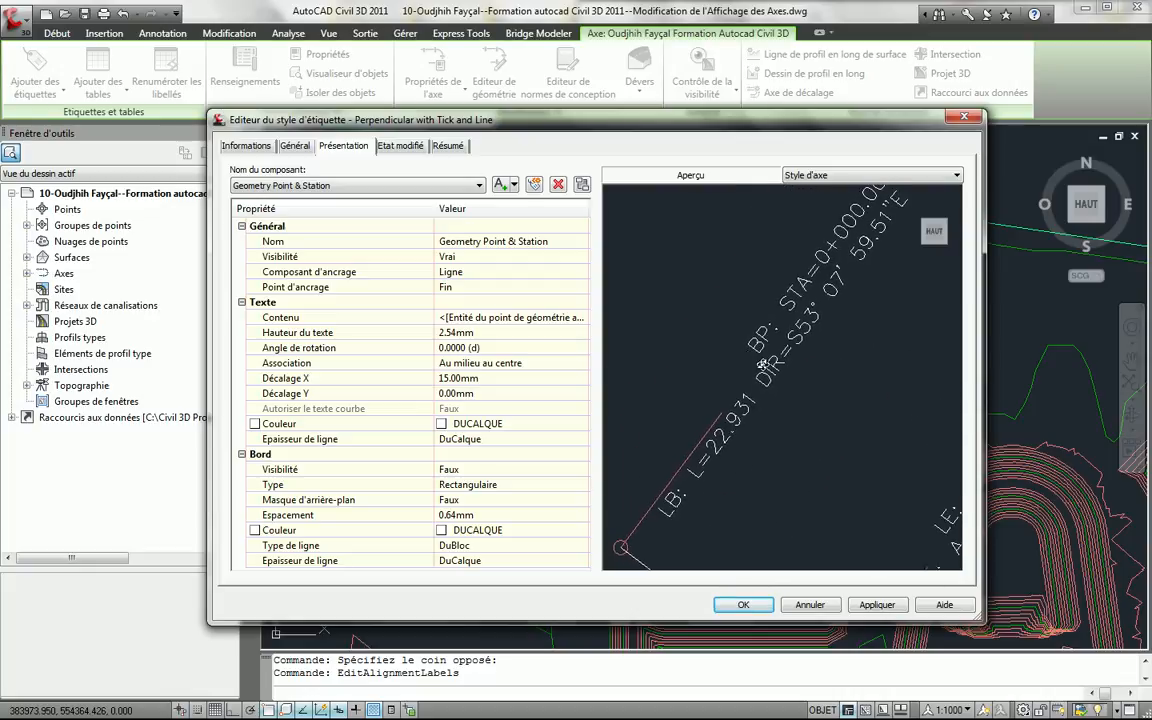
{"action": "middle_click_drag", "start_coordinate": [762, 348], "coordinate": [740, 282]}
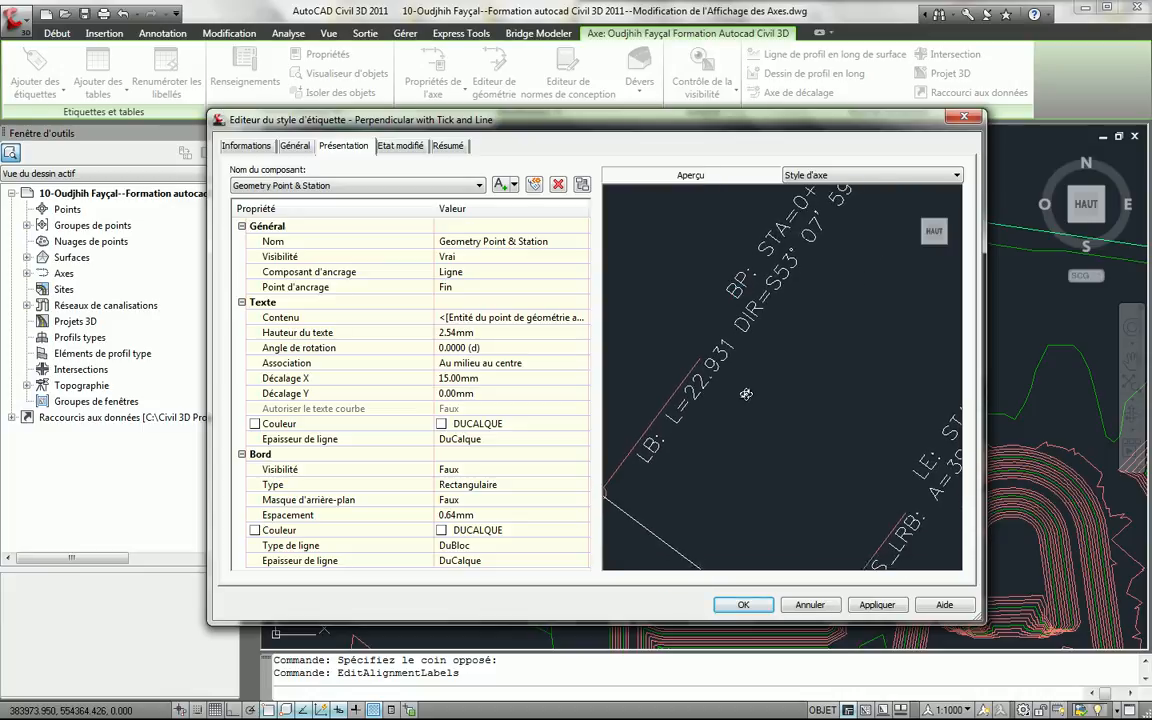
{"action": "scroll", "coordinate": [747, 389], "scroll_direction": "down", "scroll_amount": 2}
{"action": "middle_click_drag", "start_coordinate": [759, 363], "coordinate": [710, 322]}
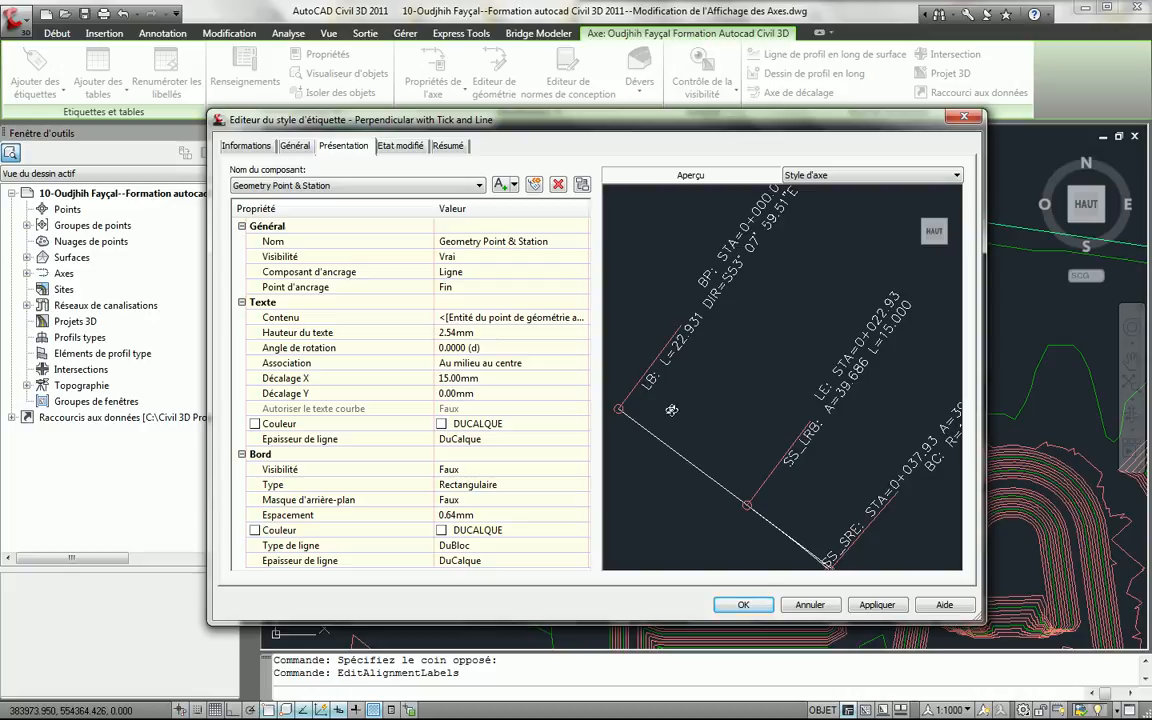
{"action": "middle_click_drag", "start_coordinate": [674, 424], "coordinate": [657, 404]}
{"action": "middle_click_drag", "start_coordinate": [734, 404], "coordinate": [702, 410]}
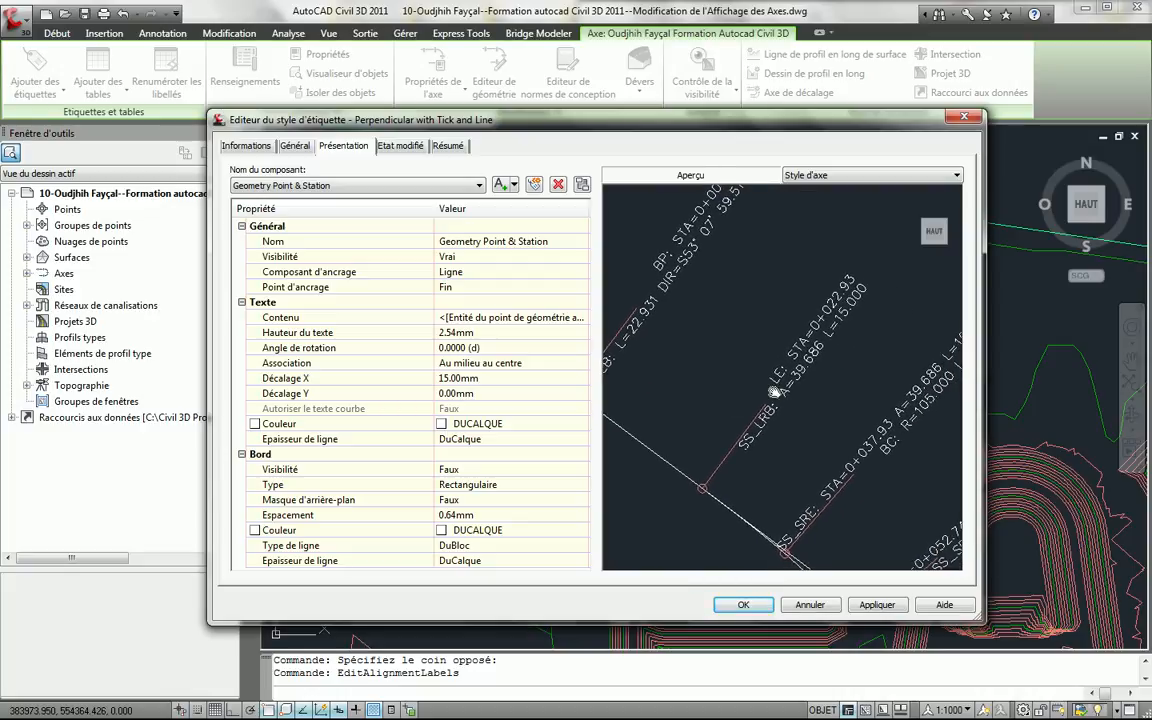
{"action": "scroll", "coordinate": [768, 383], "scroll_direction": "up", "scroll_amount": 3}
{"action": "middle_click_drag", "start_coordinate": [815, 415], "coordinate": [758, 320]}
{"action": "middle_click_drag", "start_coordinate": [784, 363], "coordinate": [780, 333]}
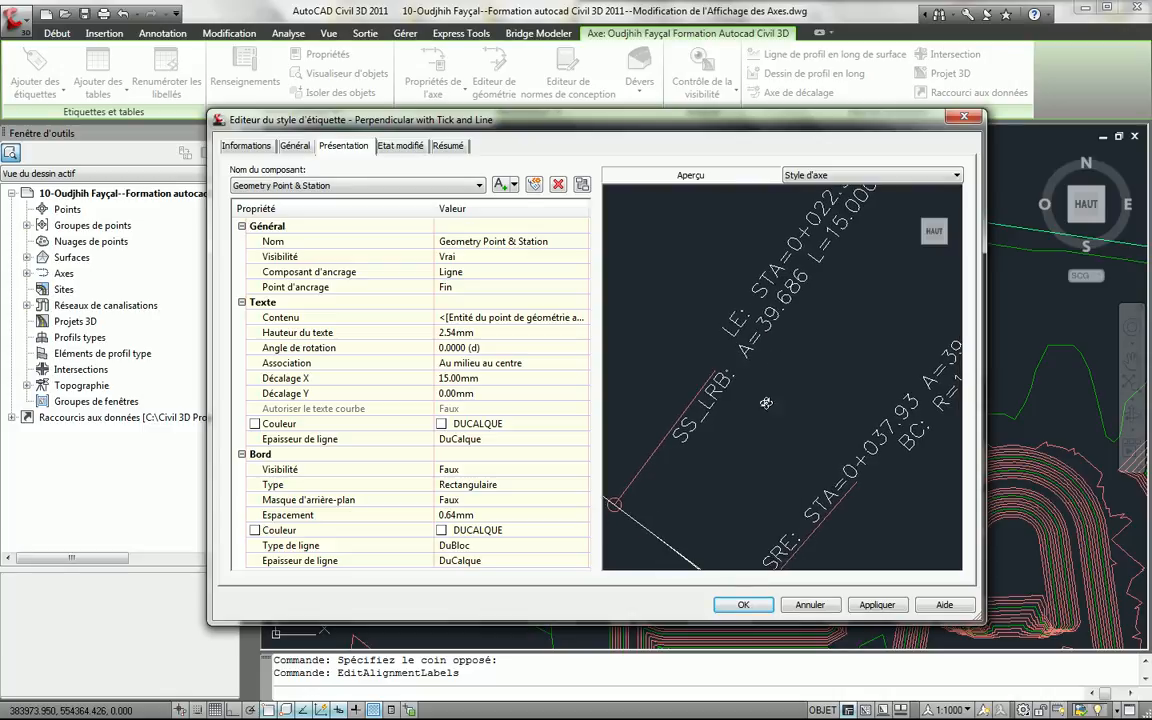
{"action": "middle_click_drag", "start_coordinate": [746, 408], "coordinate": [748, 338]}
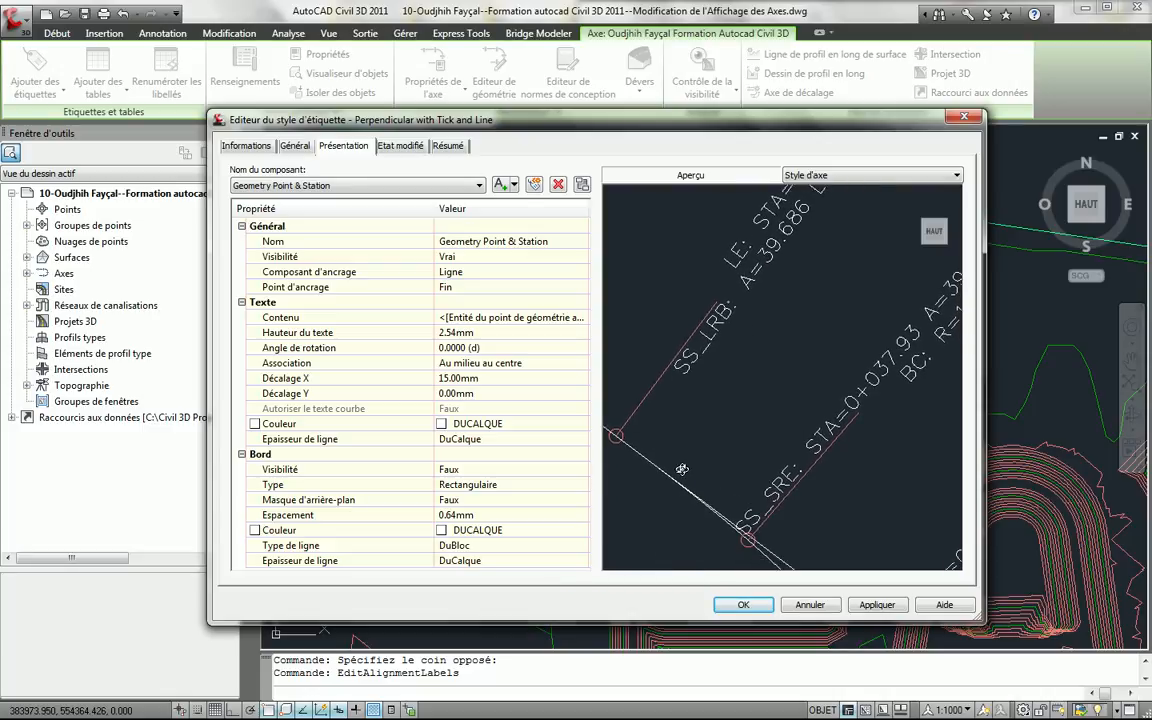
{"action": "middle_click_drag", "start_coordinate": [745, 495], "coordinate": [759, 461]}
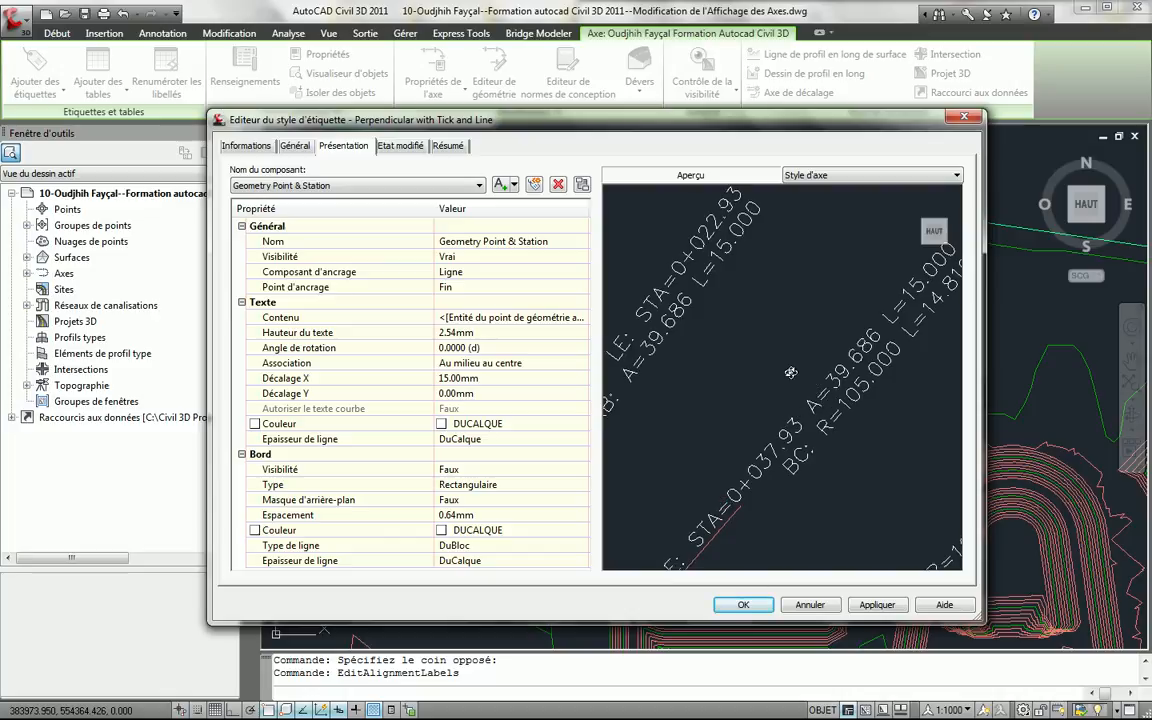
{"action": "middle_click_drag", "start_coordinate": [838, 394], "coordinate": [800, 440]}
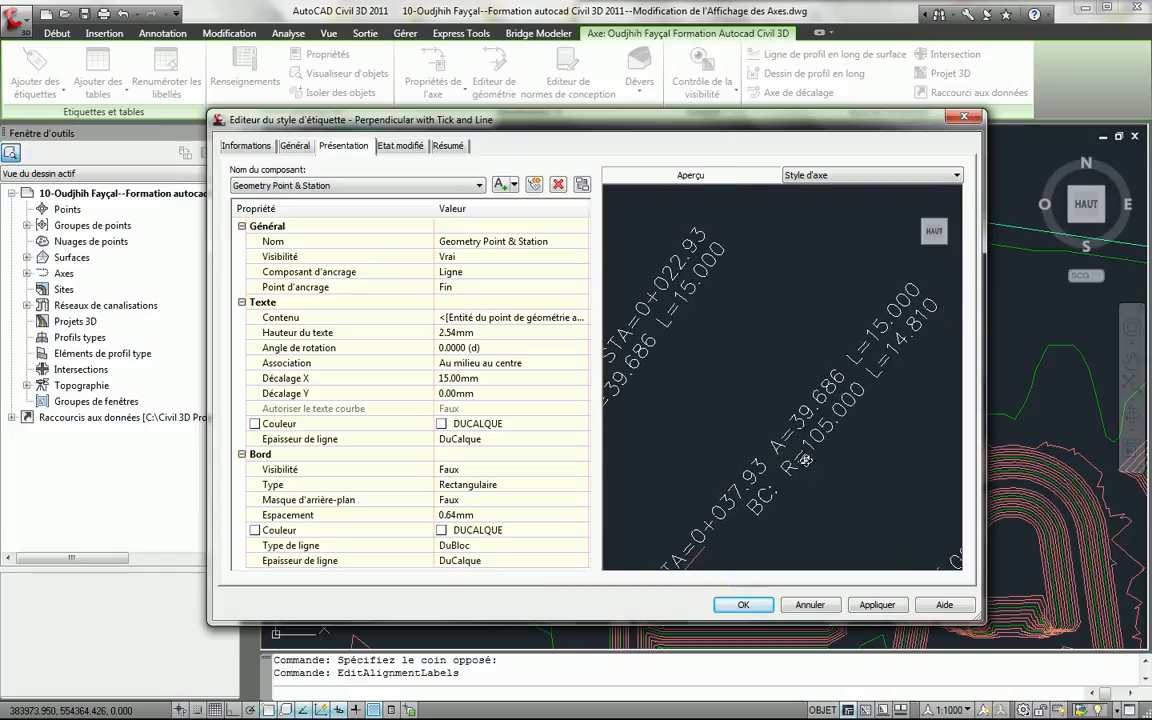
{"action": "scroll", "coordinate": [770, 385], "scroll_direction": "down", "scroll_amount": 5}
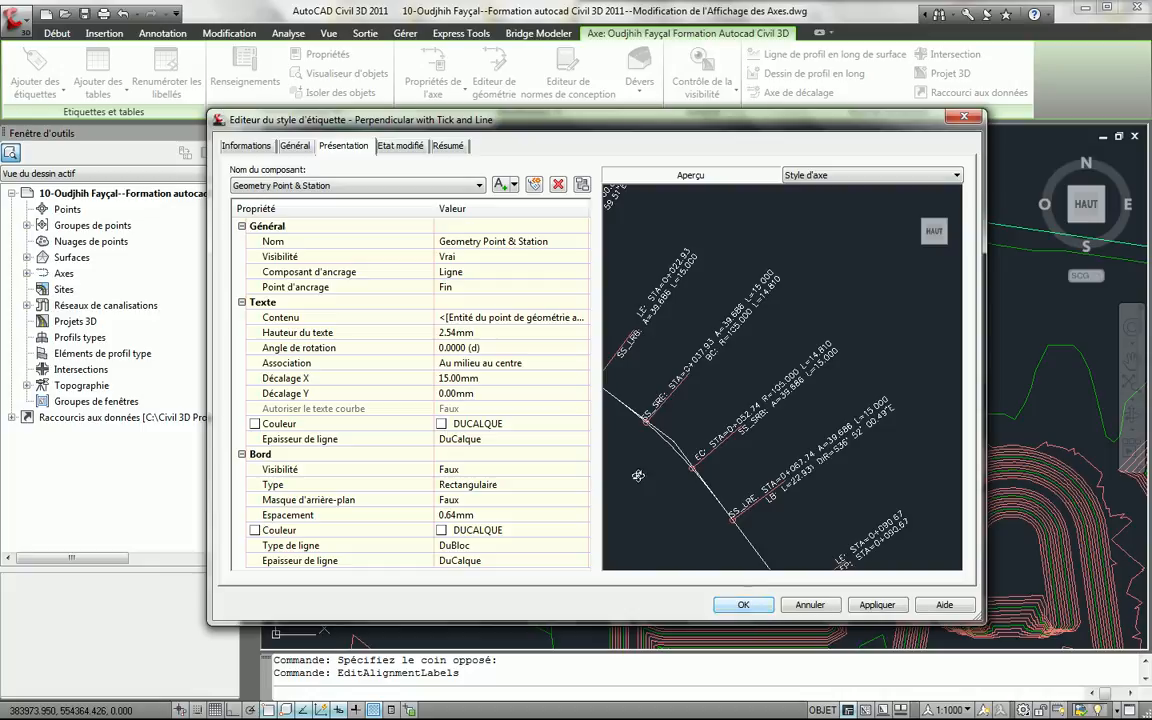
Step: Turn on the text border's visibility and set its type to Rectangulaire arrondi
{"action": "left_click", "coordinate": [535, 470]}
{"action": "left_click", "coordinate": [535, 471]}
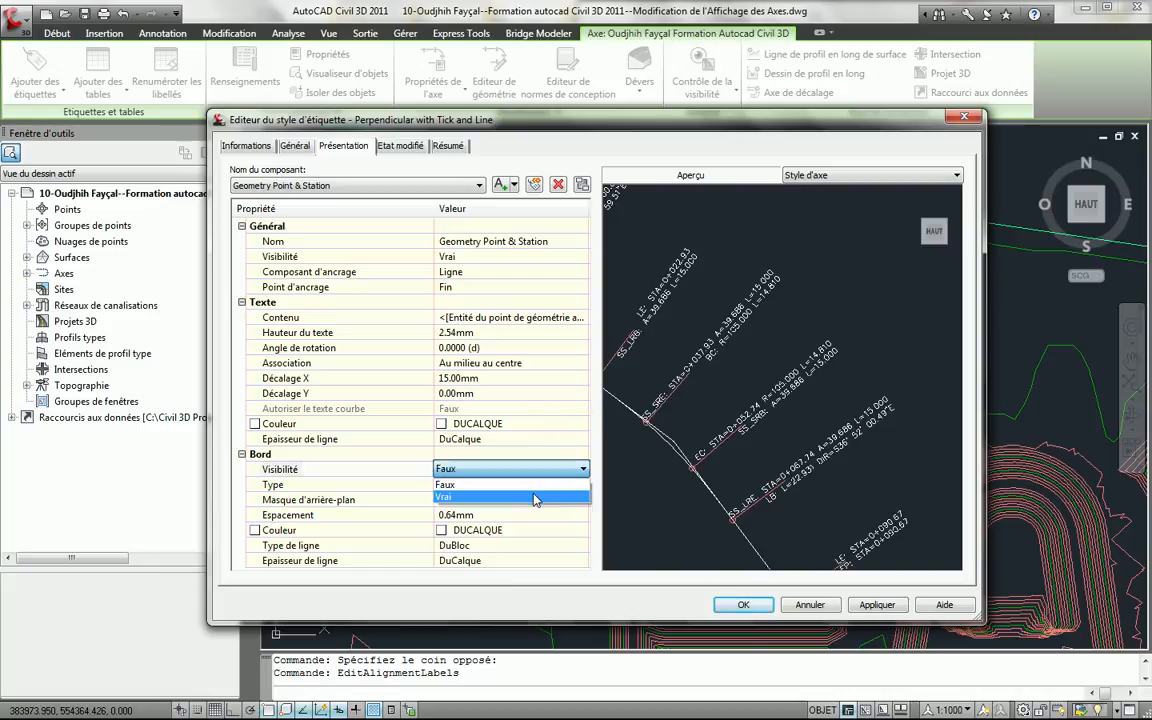
{"action": "left_click", "coordinate": [535, 497]}
{"action": "left_click", "coordinate": [533, 485]}
{"action": "left_click", "coordinate": [533, 486]}
{"action": "left_click", "coordinate": [537, 512]}
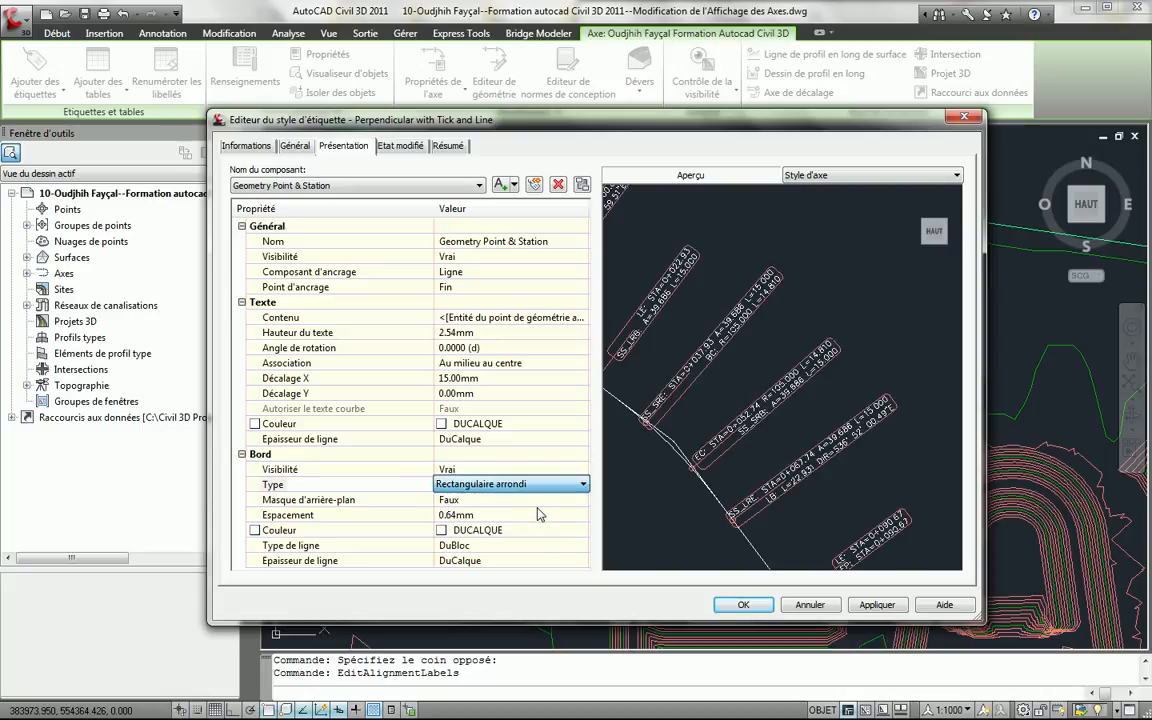
Step: Try X offsets of 30 and 40 mm for the label text and settle on 42 mm
{"action": "left_click", "coordinate": [505, 376]}
{"action": "type", "text": "30"}
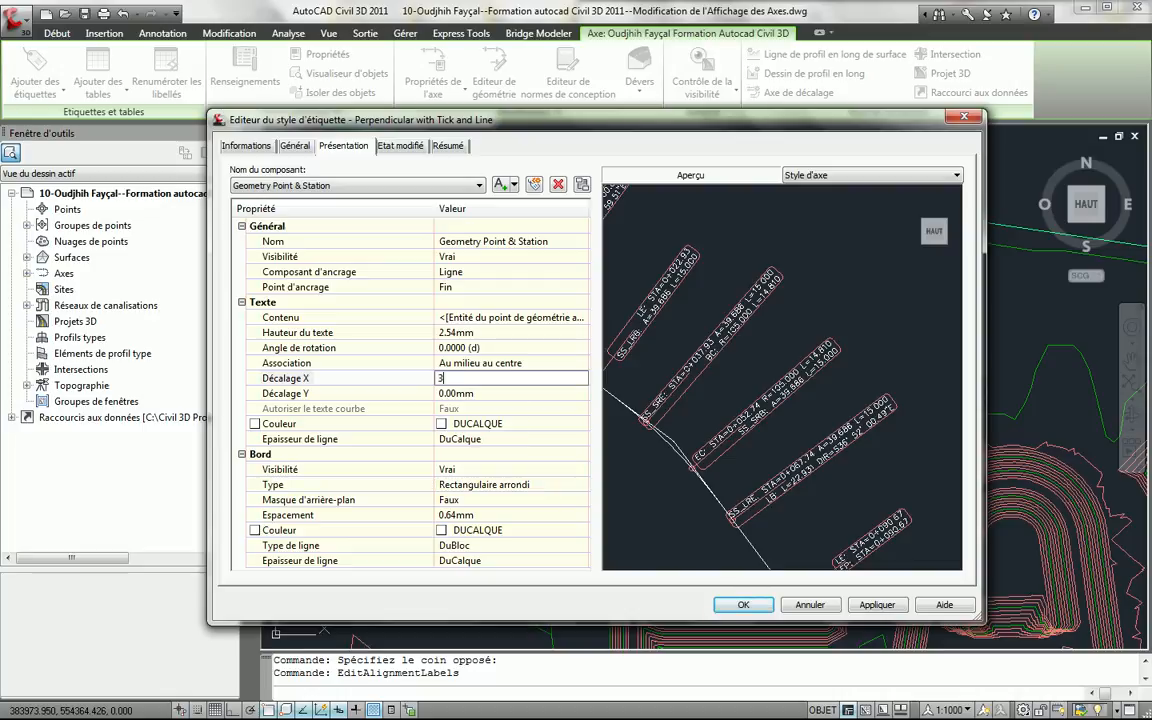
{"action": "left_click", "coordinate": [505, 377]}
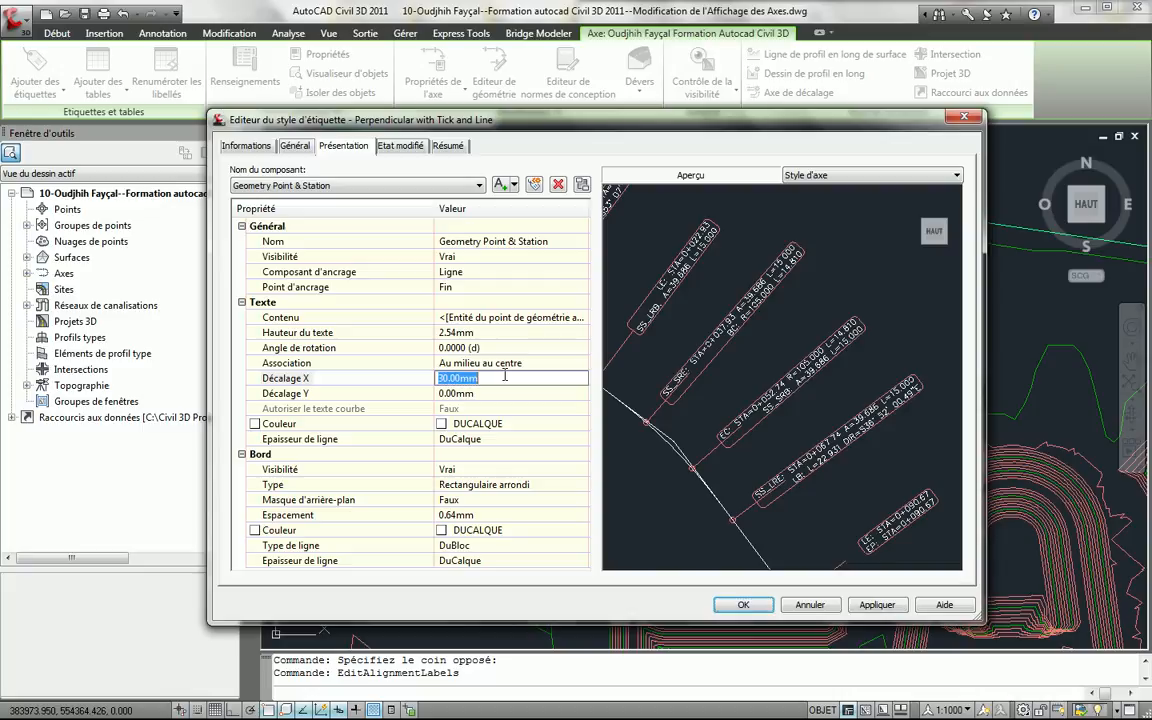
{"action": "key", "text": "Return"}
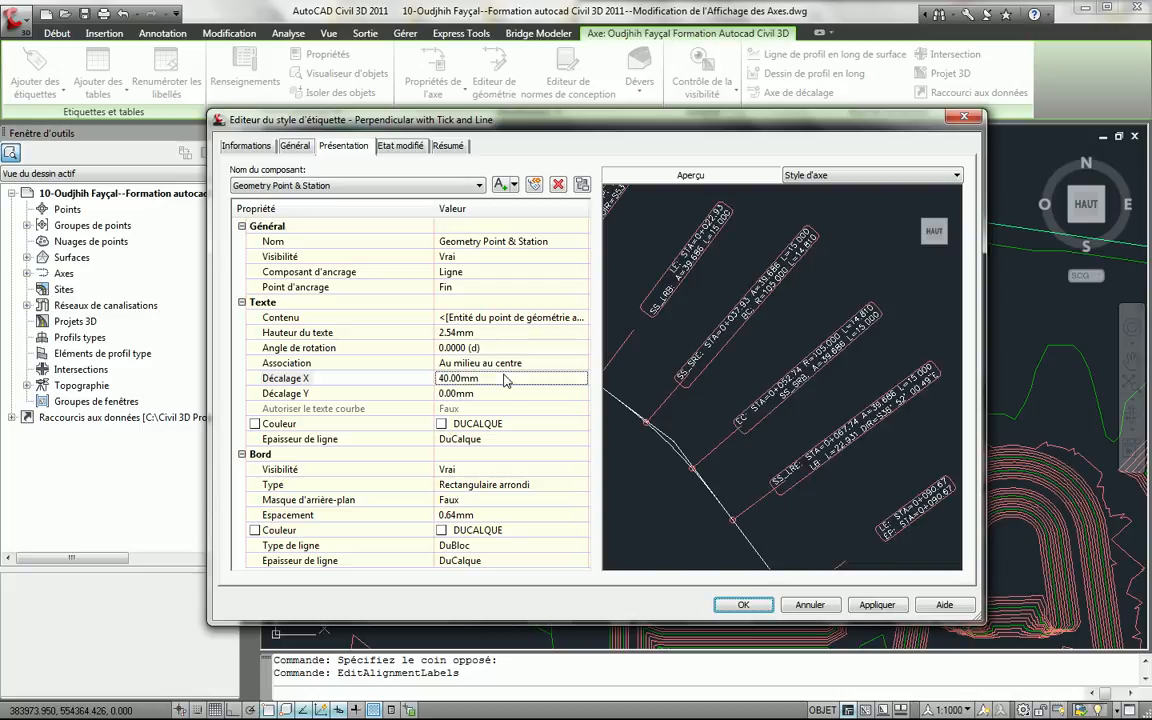
{"action": "double_click", "coordinate": [505, 377]}
{"action": "type", "text": "42"}
{"action": "key", "text": "Return"}
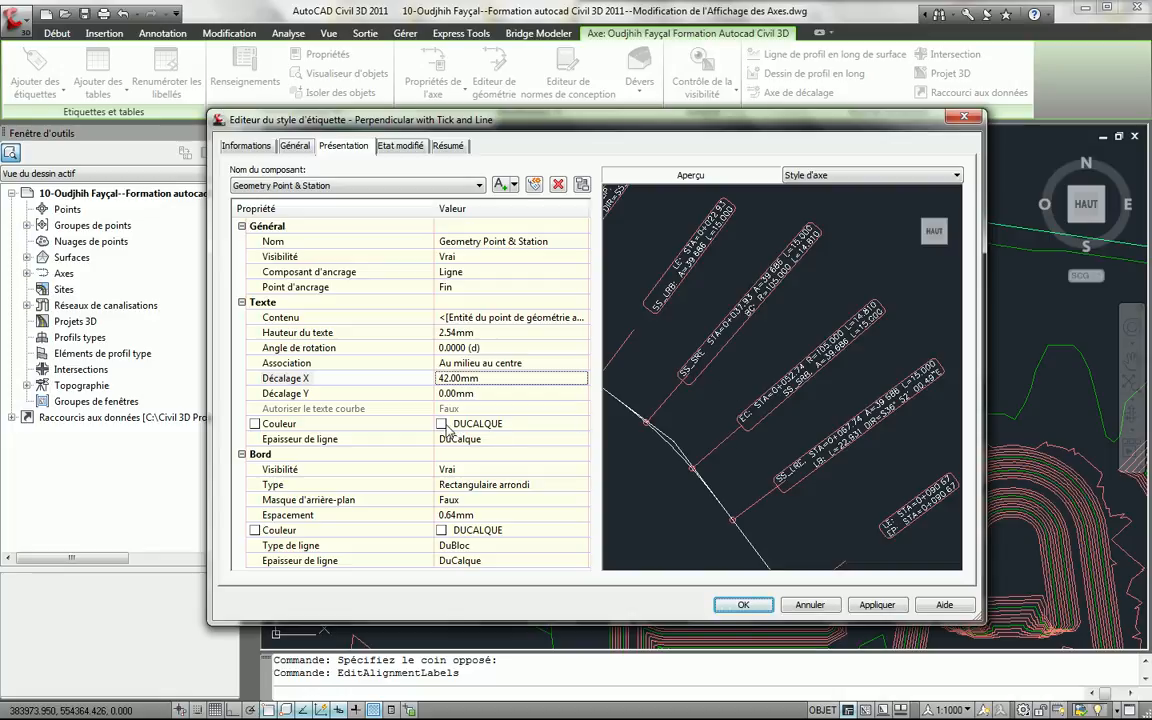
Step: Set the label text's colour to blue, index 170
{"action": "left_click", "coordinate": [551, 428]}
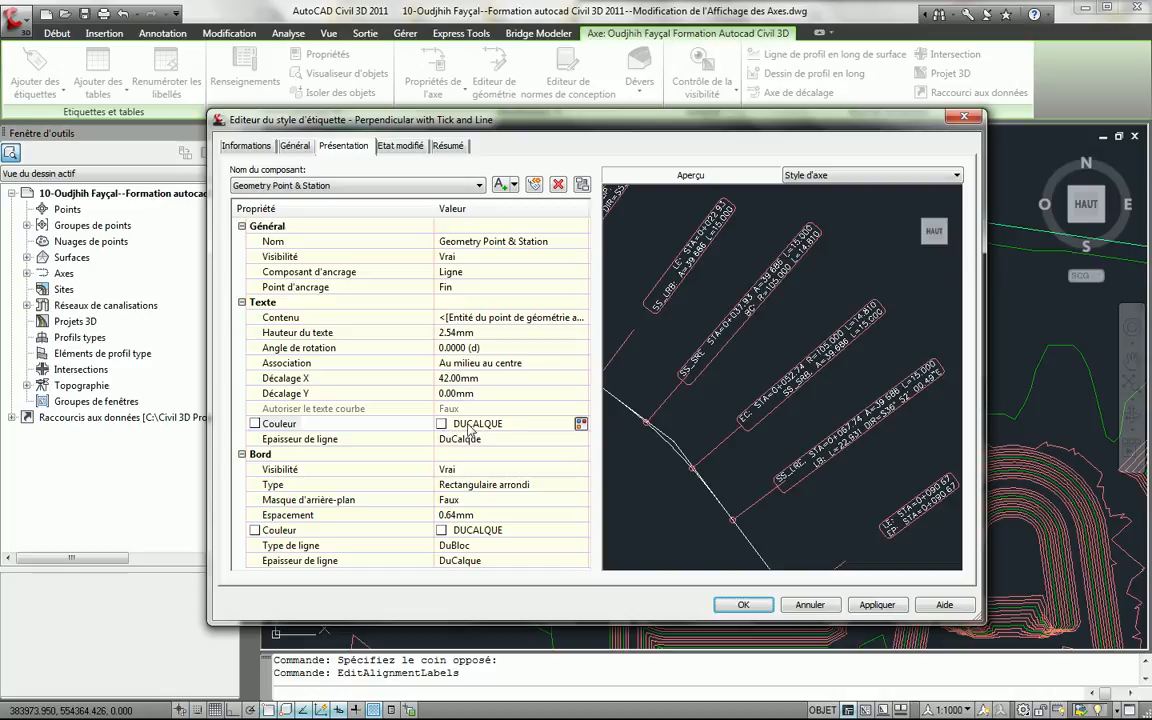
{"action": "left_click", "coordinate": [581, 424]}
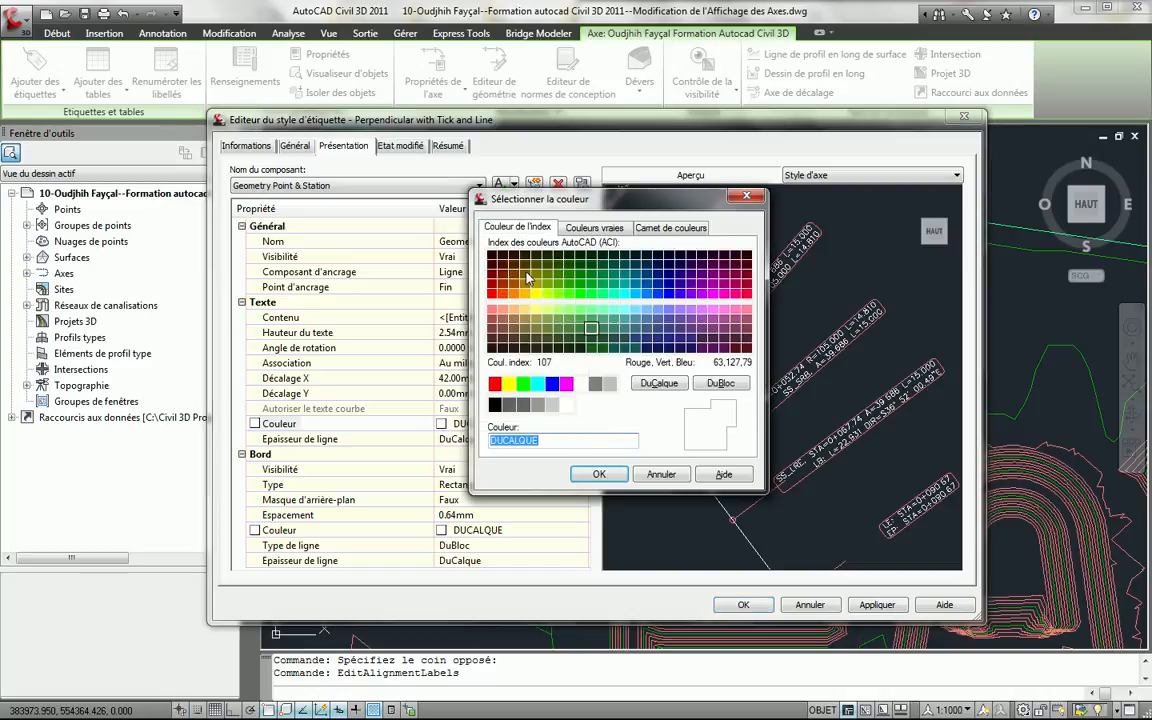
{"action": "left_click", "coordinate": [668, 293]}
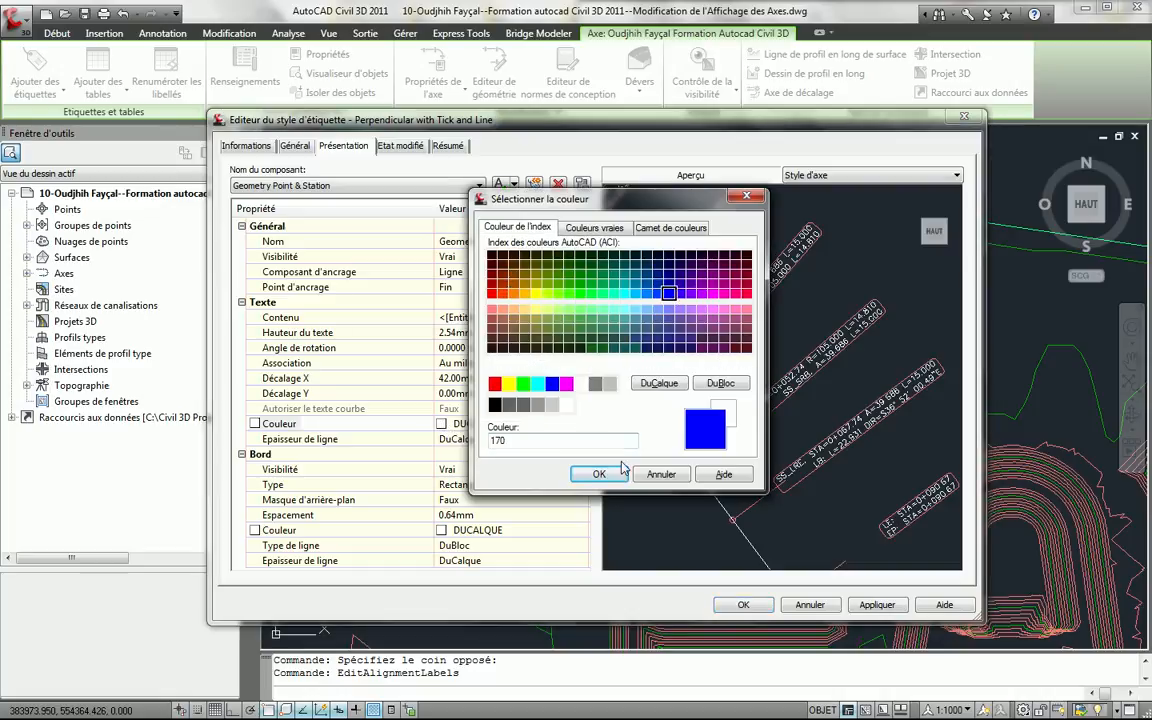
{"action": "left_click", "coordinate": [599, 474]}
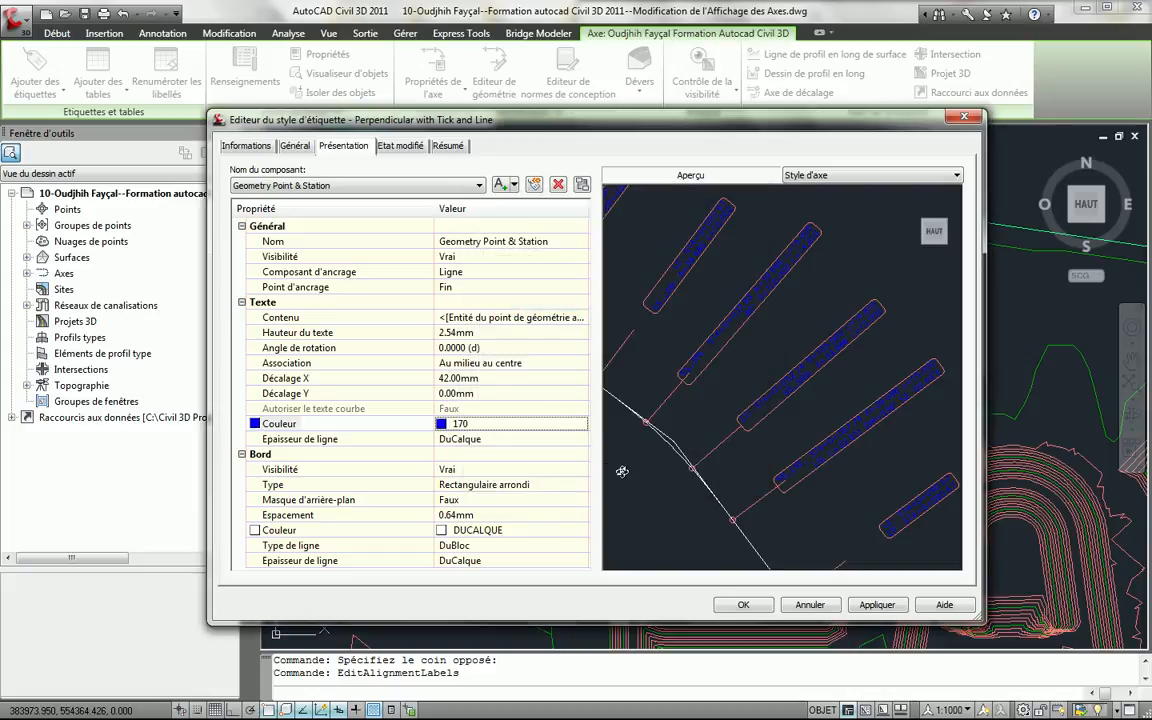
Step: Set the label style's Ligne component colour to orange, index 30
{"action": "left_click", "coordinate": [440, 187]}
{"action": "left_click", "coordinate": [397, 201]}
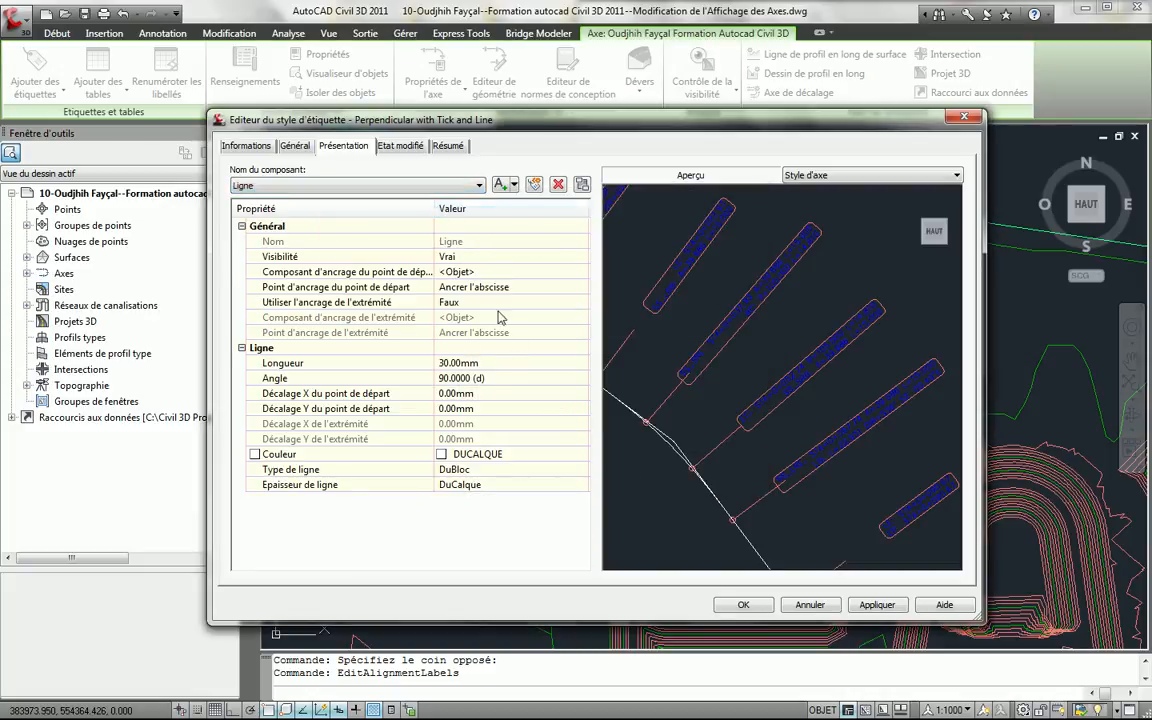
{"action": "left_click", "coordinate": [543, 456]}
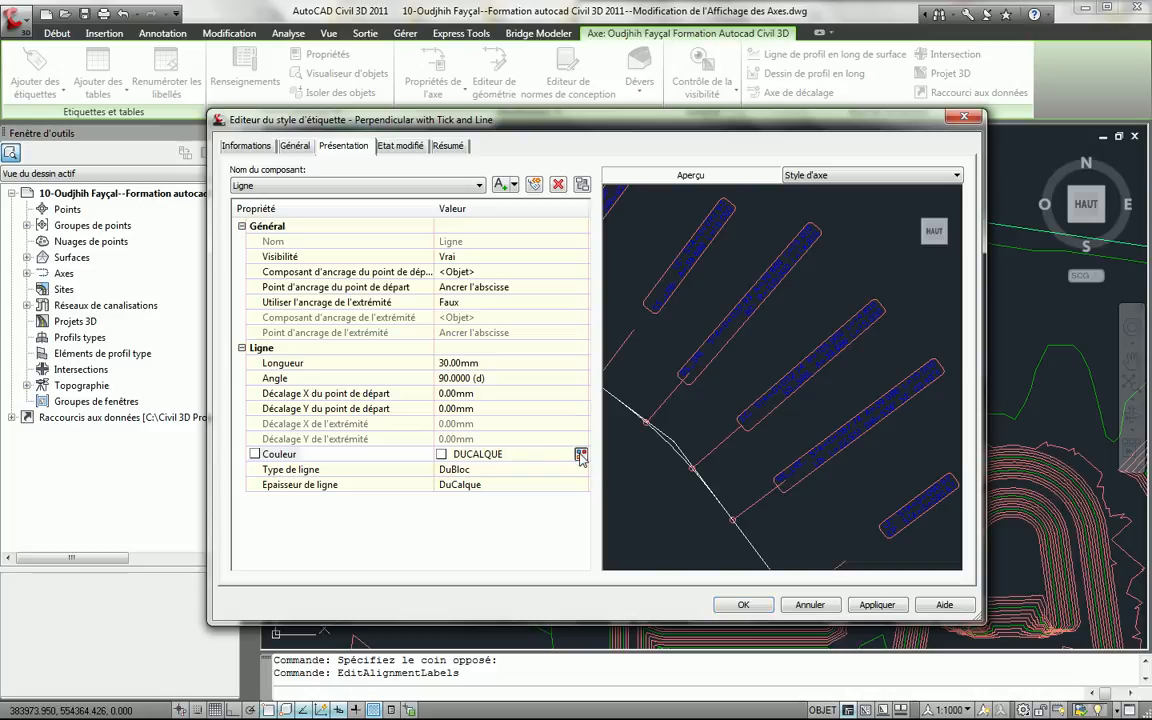
{"action": "left_click", "coordinate": [579, 455]}
{"action": "left_click", "coordinate": [515, 293]}
{"action": "left_click", "coordinate": [599, 474]}
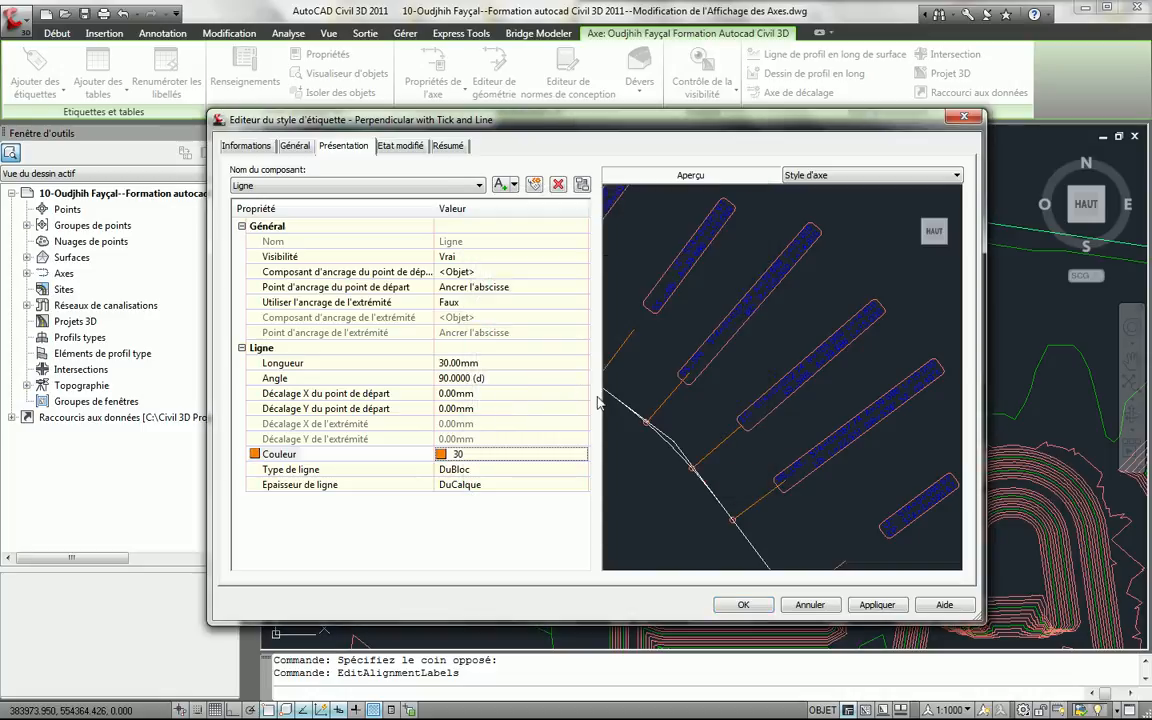
Step: Set the label style's Marque component colour to index 45 and accept the label style
{"action": "left_click", "coordinate": [364, 186]}
{"action": "left_click", "coordinate": [252, 220]}
{"action": "left_click", "coordinate": [580, 352]}
{"action": "left_click", "coordinate": [580, 348]}
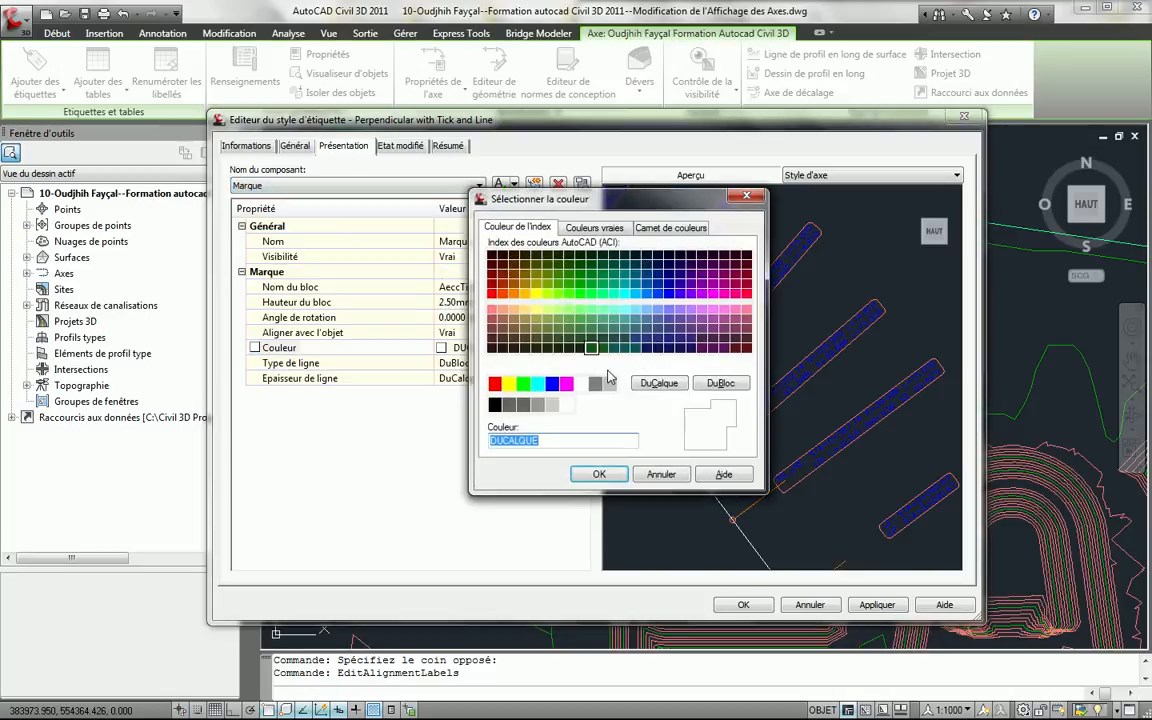
{"action": "type", "text": "45"}
{"action": "key", "text": "Return"}
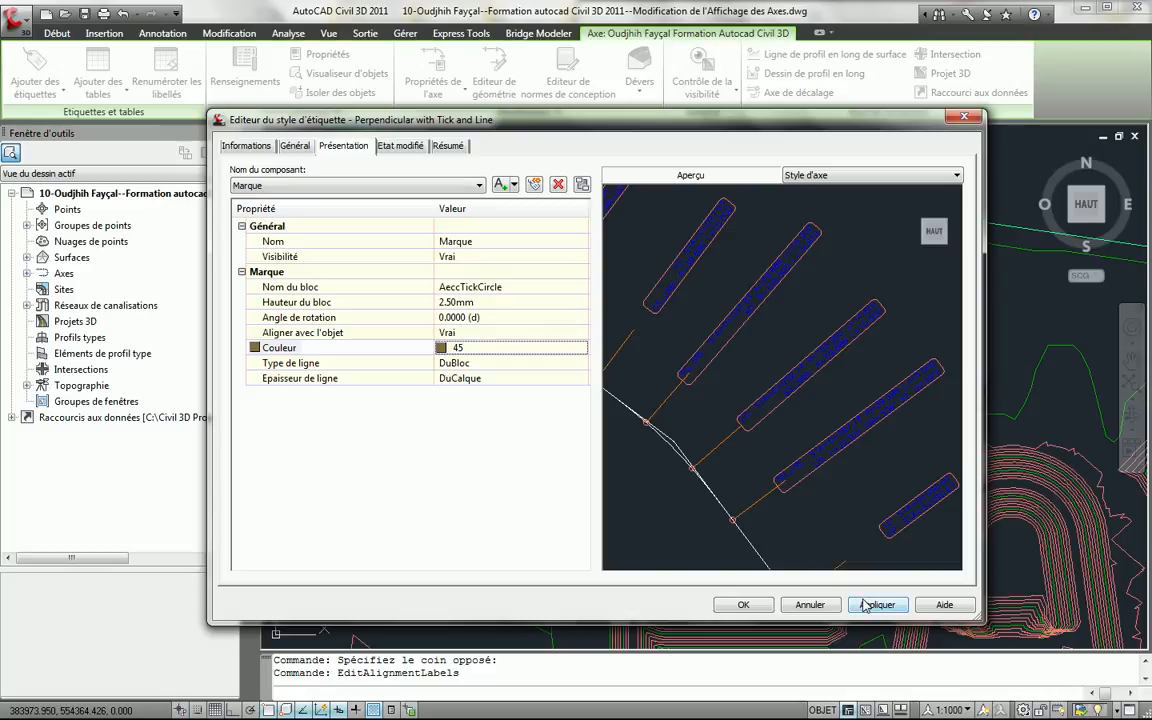
{"action": "left_click", "coordinate": [396, 147]}
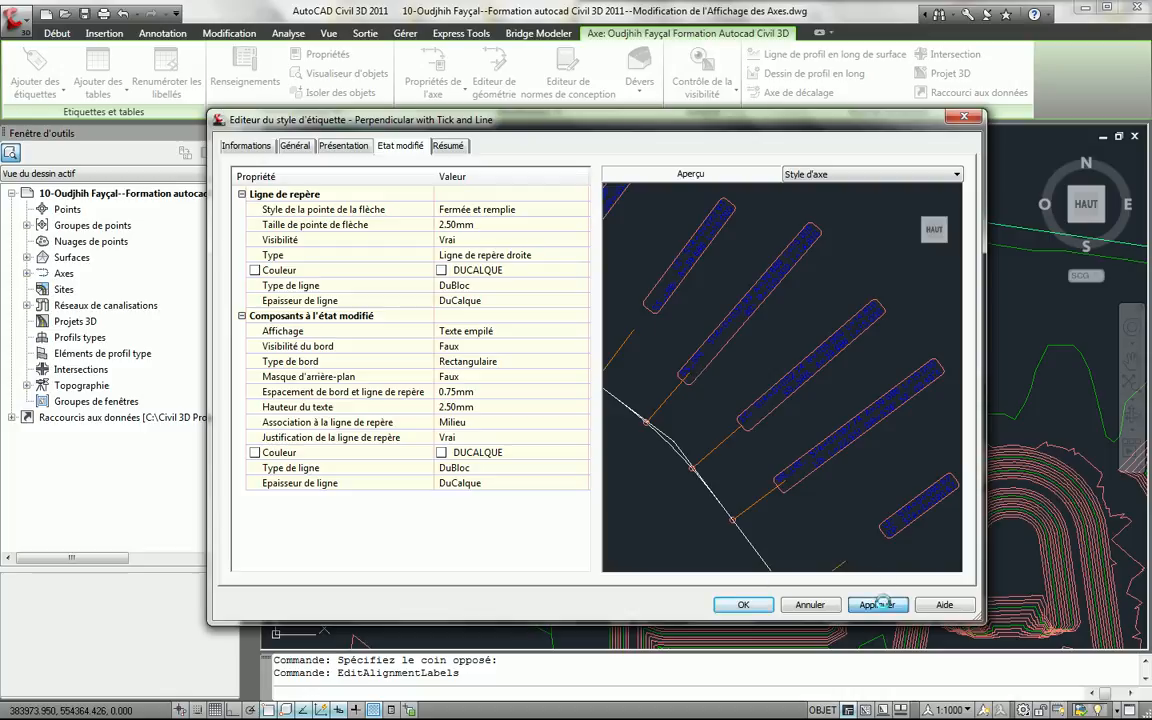
{"action": "left_click", "coordinate": [743, 604]}
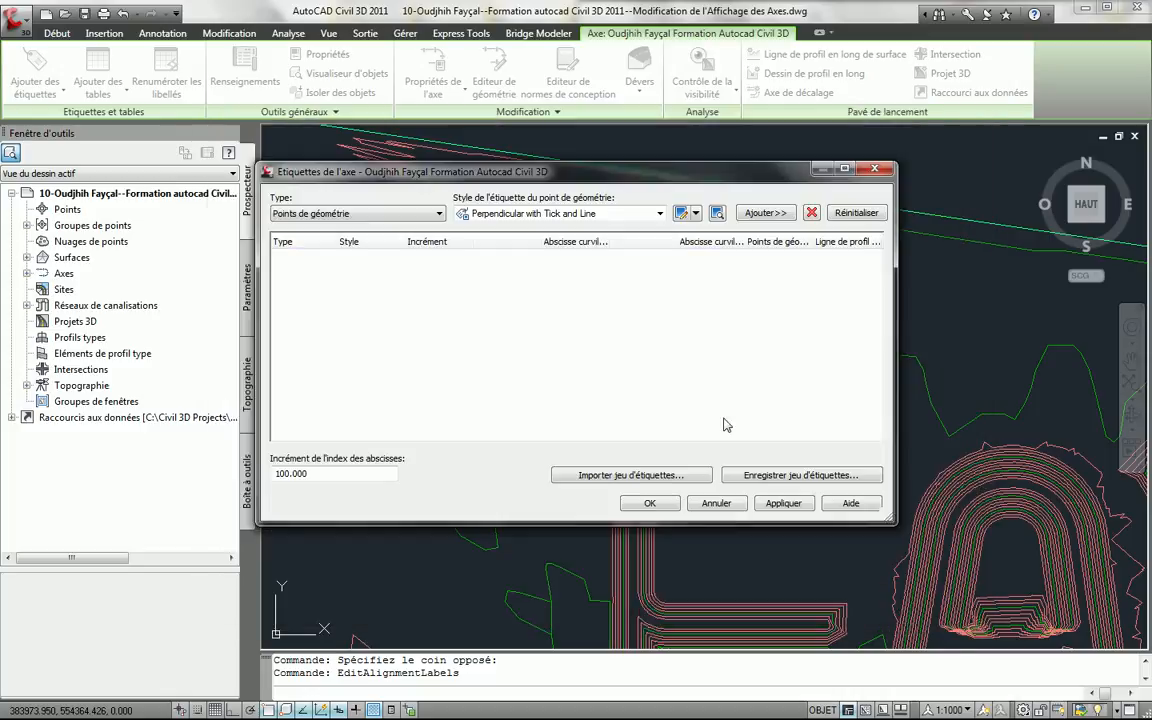
Step: Add Points de géométrie labels in the Perpendicular with Tick and Line style to the alignment and accept the label set
{"action": "left_click", "coordinate": [752, 210]}
{"action": "left_click", "coordinate": [550, 472]}
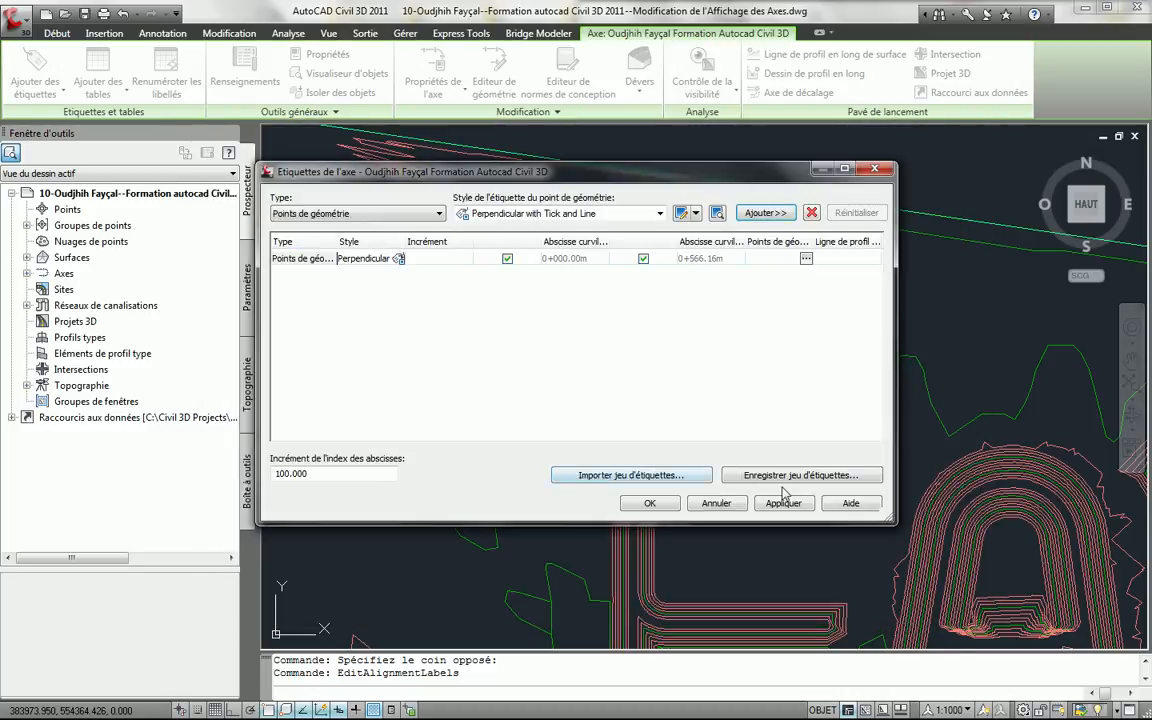
{"action": "left_click", "coordinate": [650, 503]}
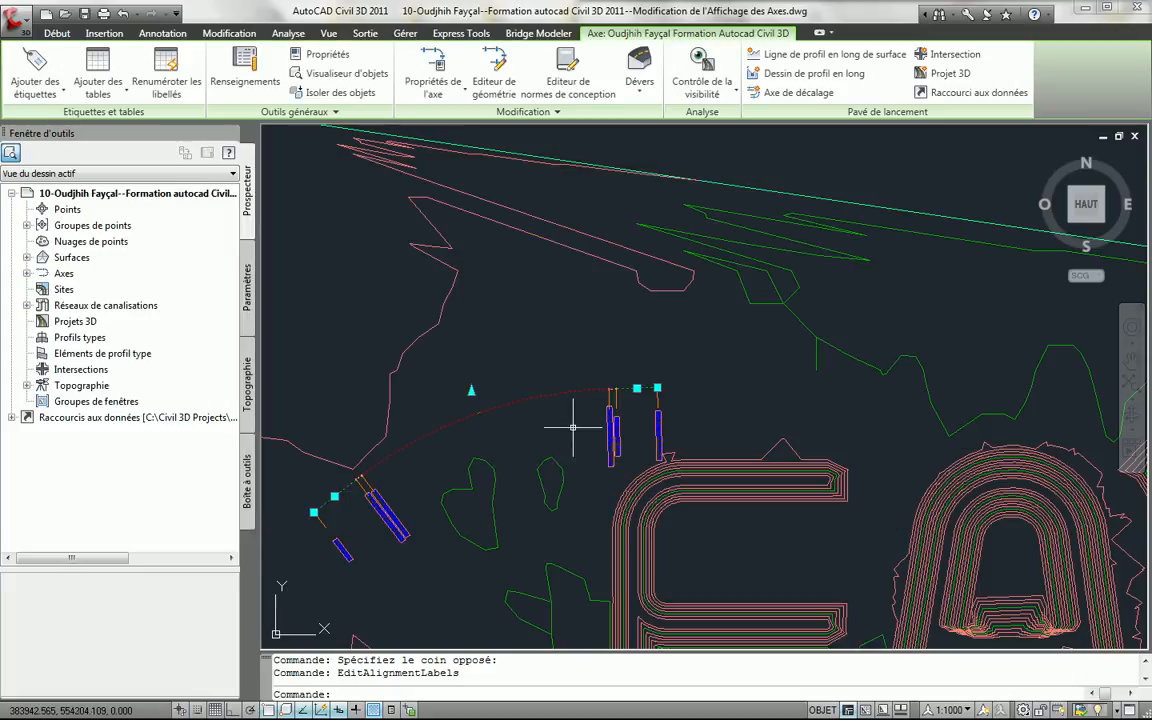
Step: Flip the geometry point label at the alignment's start point to the opposite side of the axis
{"action": "scroll", "coordinate": [573, 443], "scroll_direction": "up", "scroll_amount": 8}
{"action": "scroll", "coordinate": [700, 355], "scroll_direction": "down", "scroll_amount": 5}
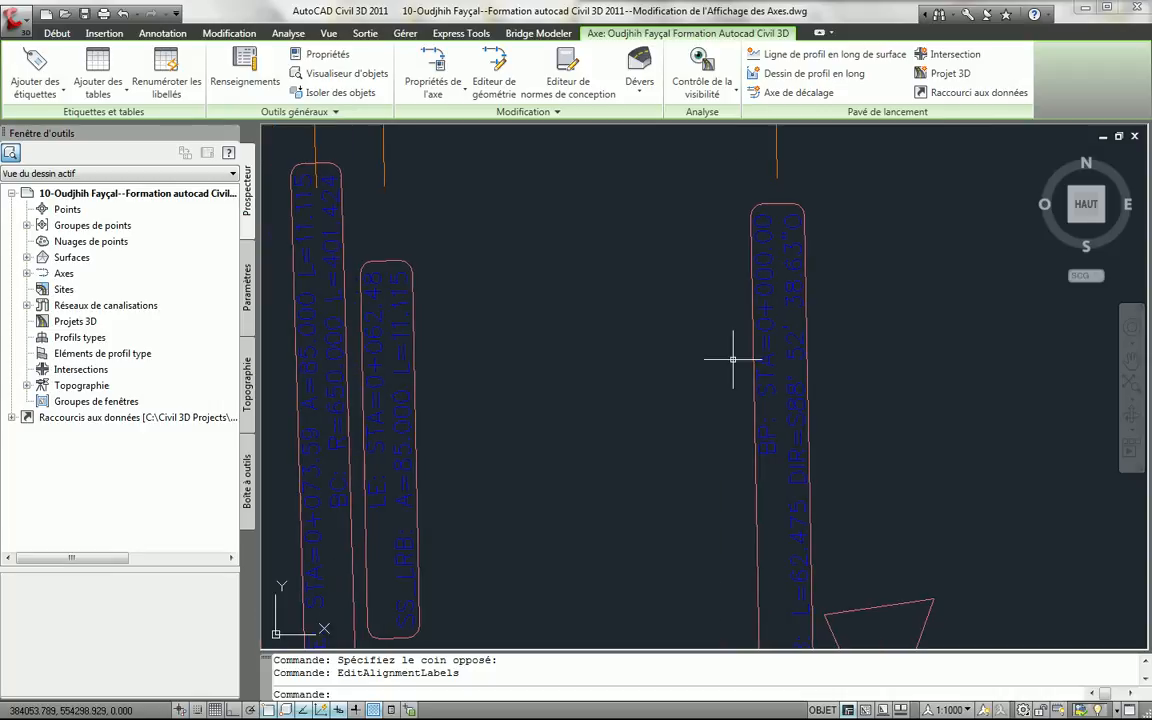
{"action": "scroll", "coordinate": [733, 357], "scroll_direction": "down", "scroll_amount": 2}
{"action": "middle_click_drag", "start_coordinate": [720, 375], "coordinate": [738, 401]}
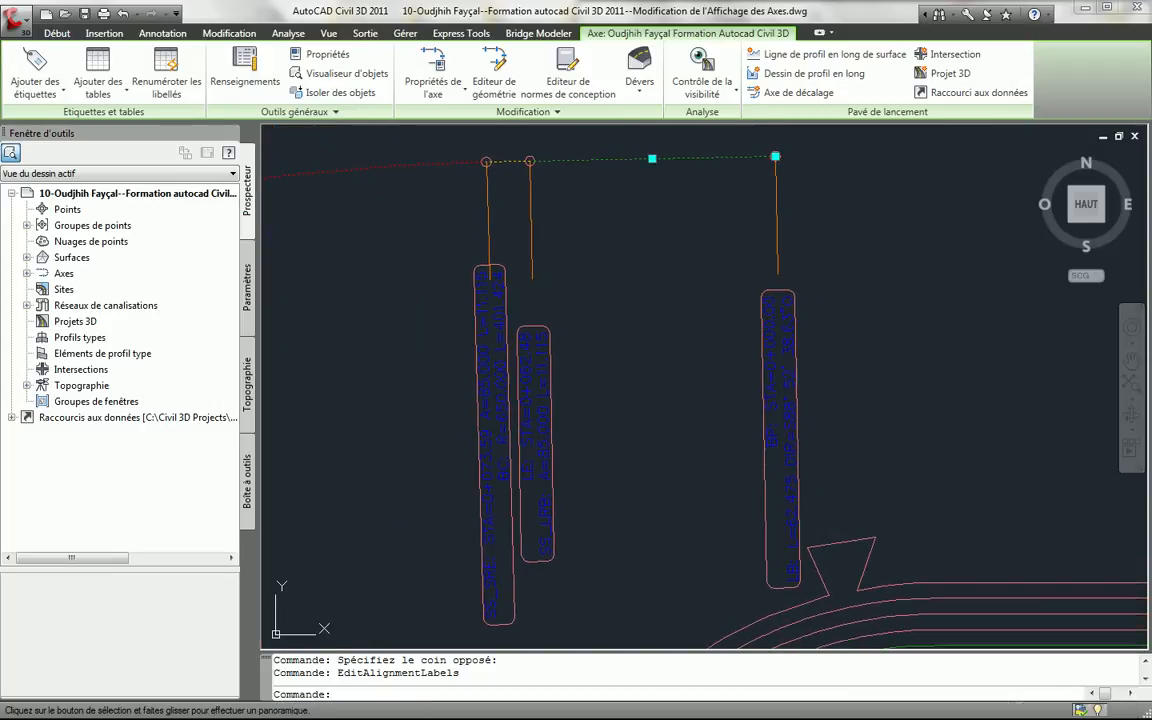
{"action": "key", "text": "Escape"}
{"action": "left_click", "coordinate": [764, 367]}
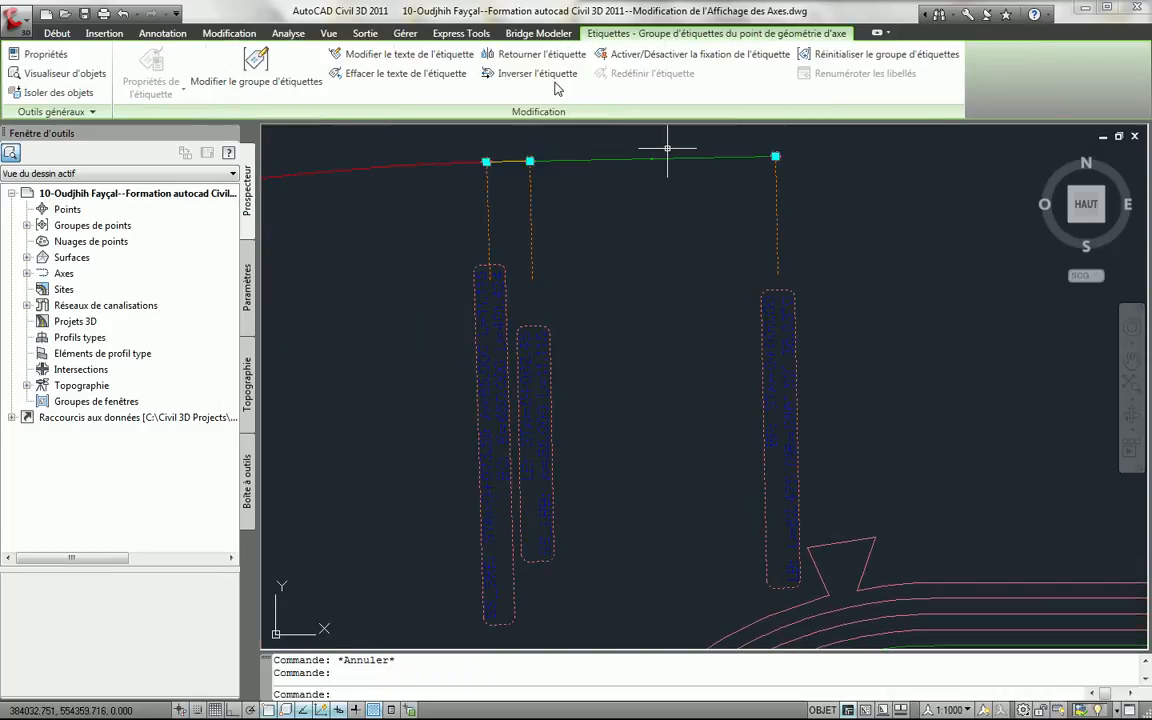
{"action": "left_click", "coordinate": [534, 57]}
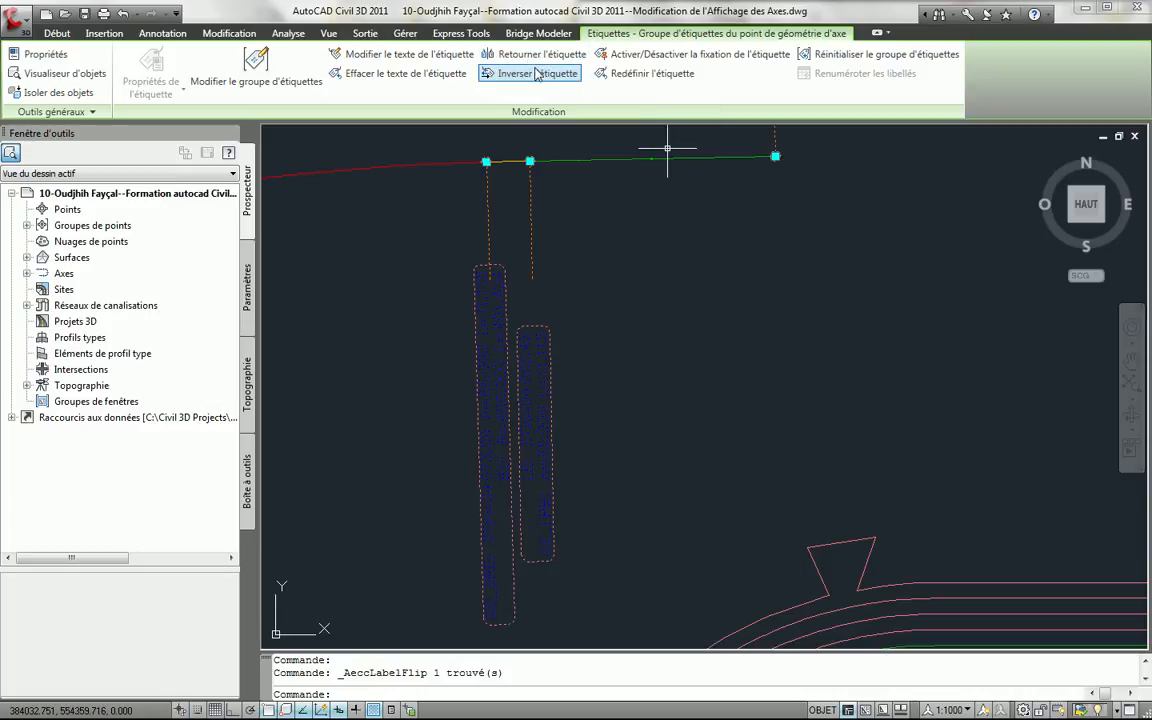
Step: Examine the flipped start point label up close and clear the label selection
{"action": "middle_click_drag", "start_coordinate": [666, 496], "coordinate": [656, 712]}
{"action": "scroll", "coordinate": [670, 432], "scroll_direction": "down", "scroll_amount": 4}
{"action": "middle_click_drag", "start_coordinate": [671, 440], "coordinate": [671, 476]}
{"action": "scroll", "coordinate": [696, 331], "scroll_direction": "up", "scroll_amount": 7}
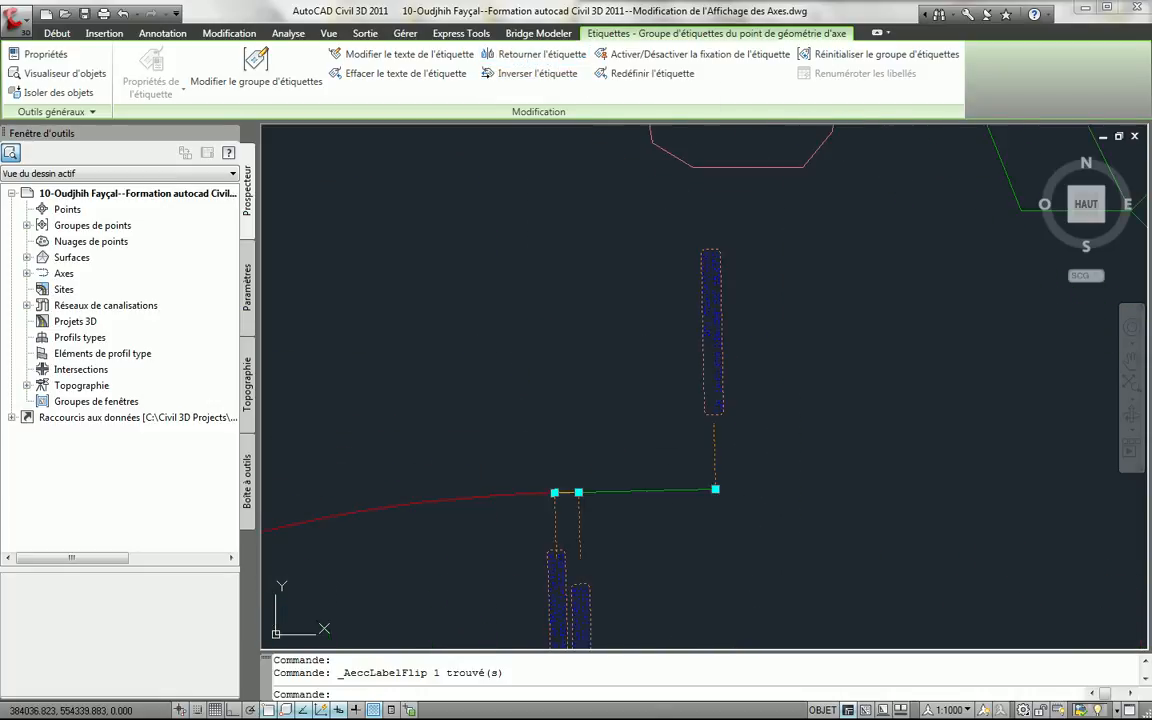
{"action": "middle_click_drag", "start_coordinate": [703, 330], "coordinate": [700, 322]}
{"action": "scroll", "coordinate": [700, 322], "scroll_direction": "down", "scroll_amount": 4}
{"action": "key", "text": "Escape"}
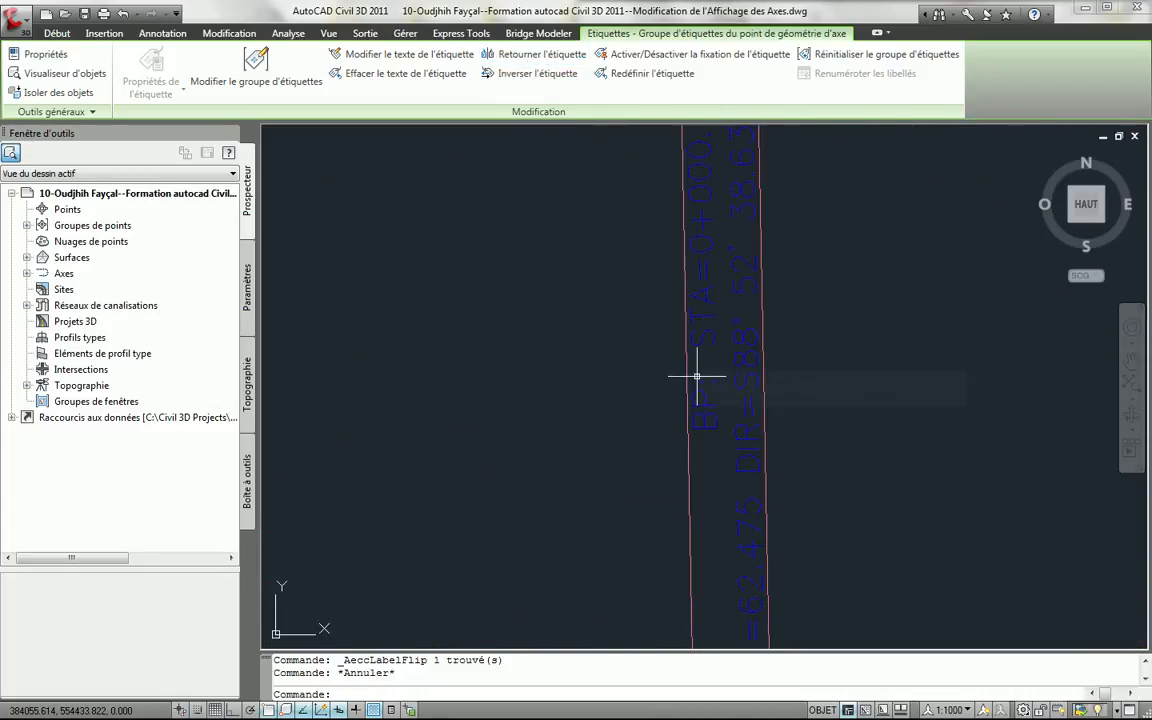
{"action": "key", "text": "ctrl+z"}
{"action": "scroll", "coordinate": [707, 360], "scroll_direction": "down", "scroll_amount": 4}
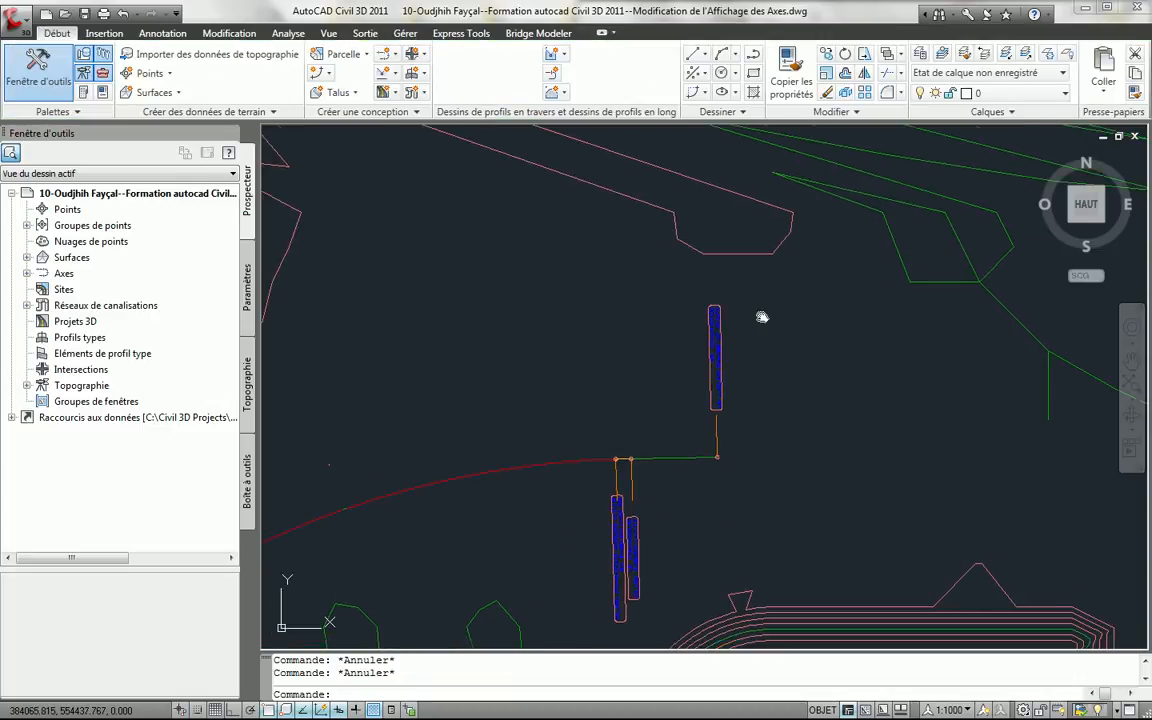
Step: Examine the two neighbouring clothoid labels' station, parameter and radius text, and view the labelled alignment within the whole drawing
{"action": "scroll", "coordinate": [669, 504], "scroll_direction": "up", "scroll_amount": 7}
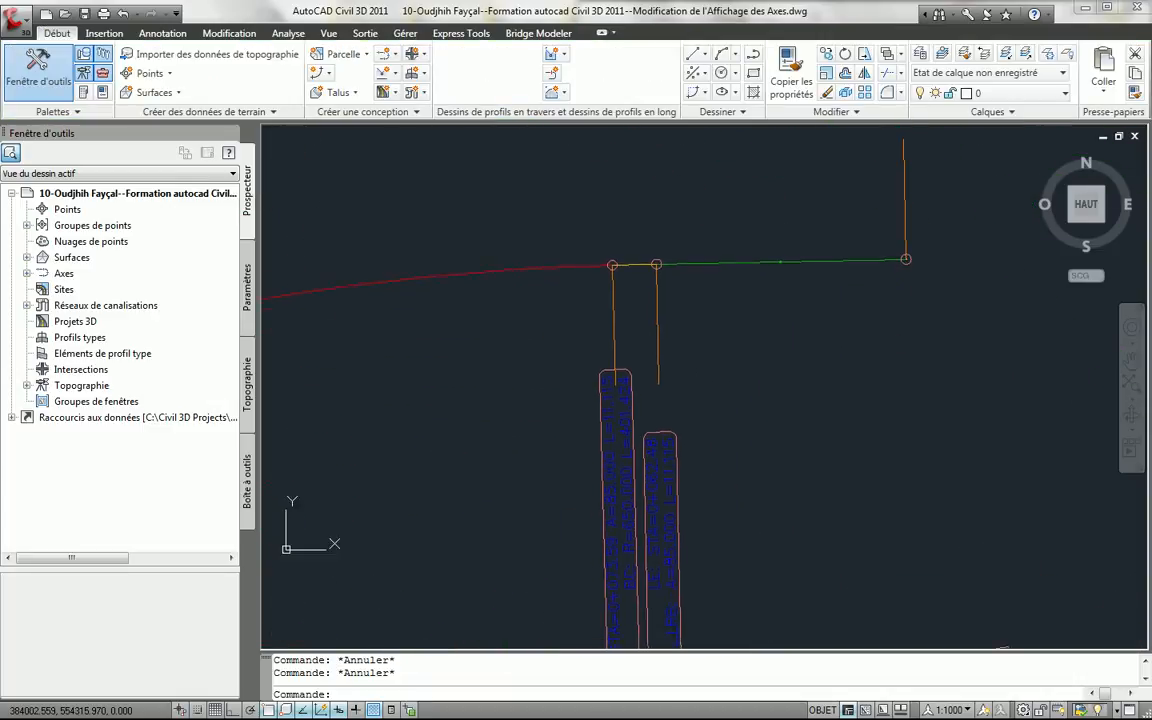
{"action": "middle_click_drag", "start_coordinate": [649, 453], "coordinate": [649, 398]}
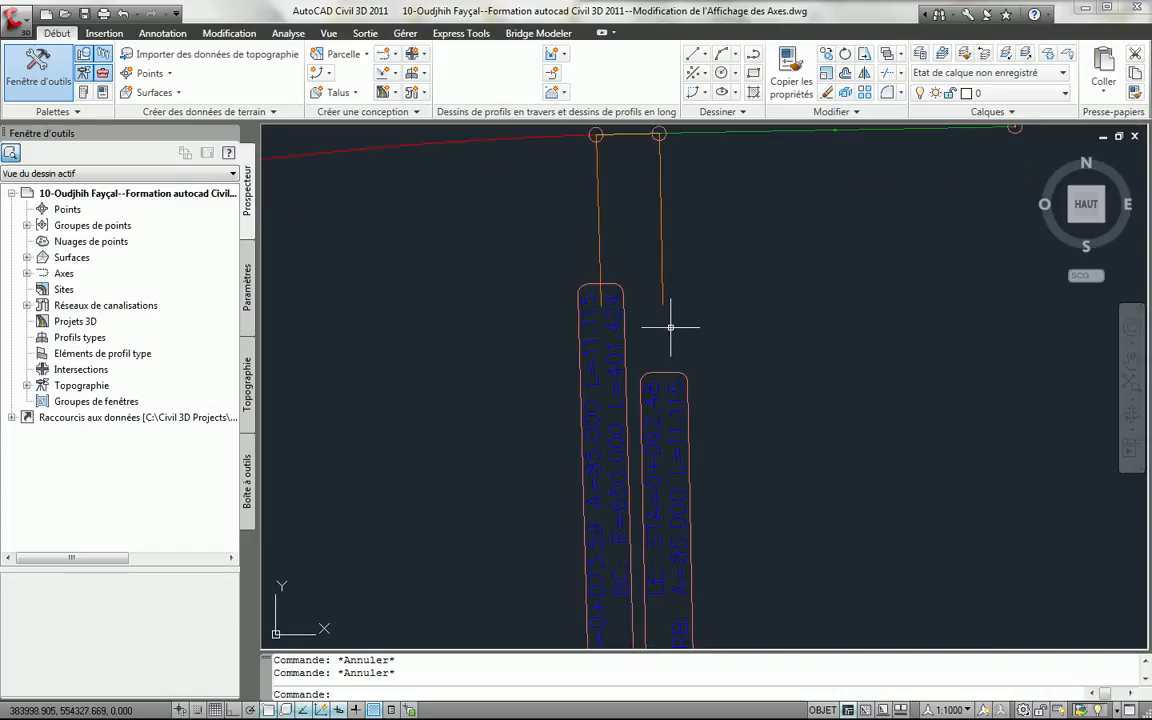
{"action": "scroll", "coordinate": [668, 335], "scroll_direction": "down", "scroll_amount": 1}
{"action": "scroll", "coordinate": [663, 293], "scroll_direction": "down", "scroll_amount": 1}
{"action": "scroll", "coordinate": [663, 290], "scroll_direction": "up", "scroll_amount": 2}
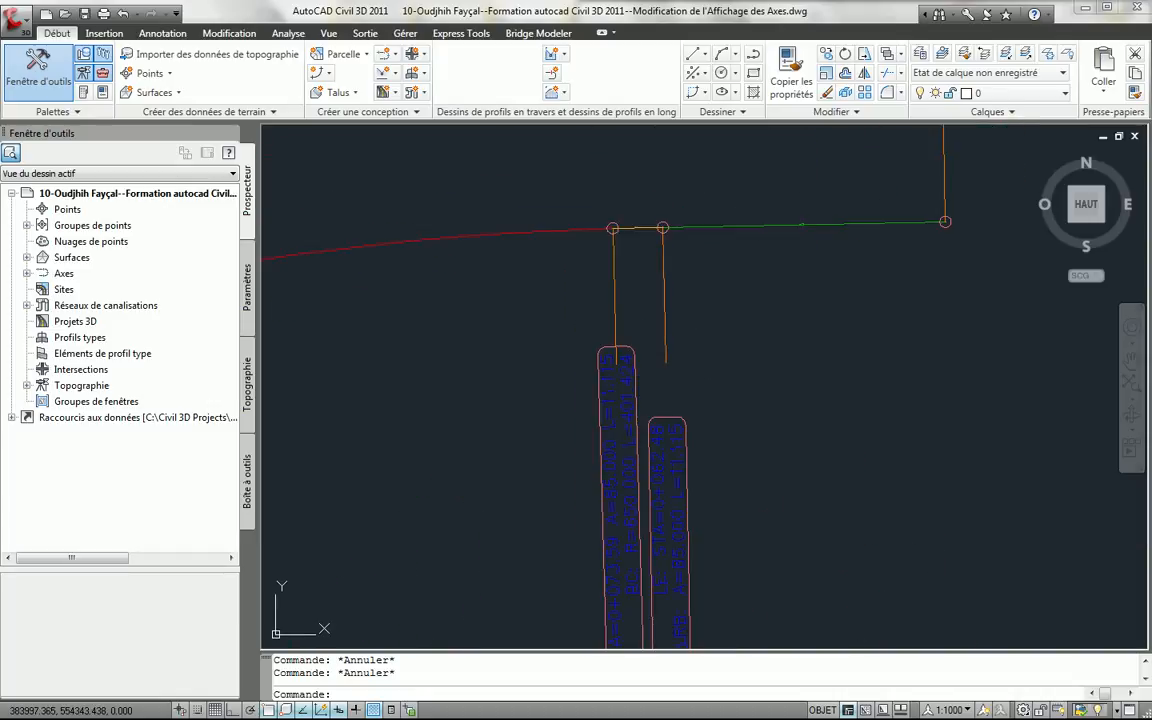
{"action": "scroll", "coordinate": [680, 270], "scroll_direction": "up", "scroll_amount": 5}
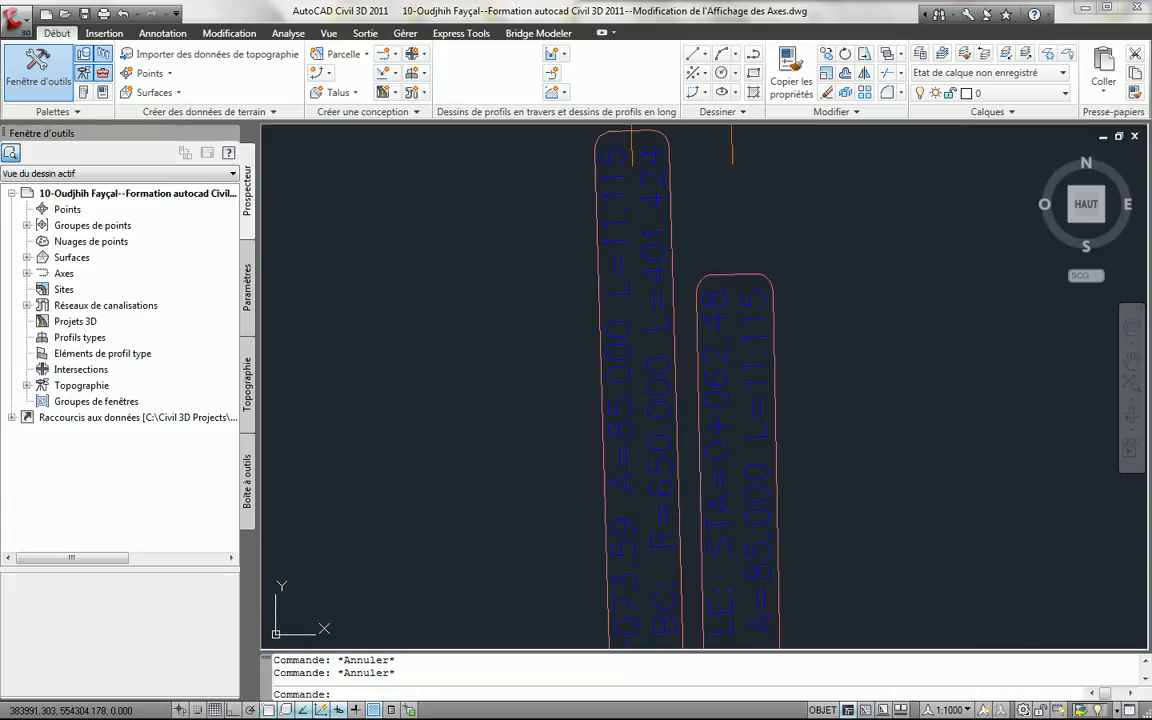
{"action": "scroll", "coordinate": [740, 290], "scroll_direction": "down", "scroll_amount": 6}
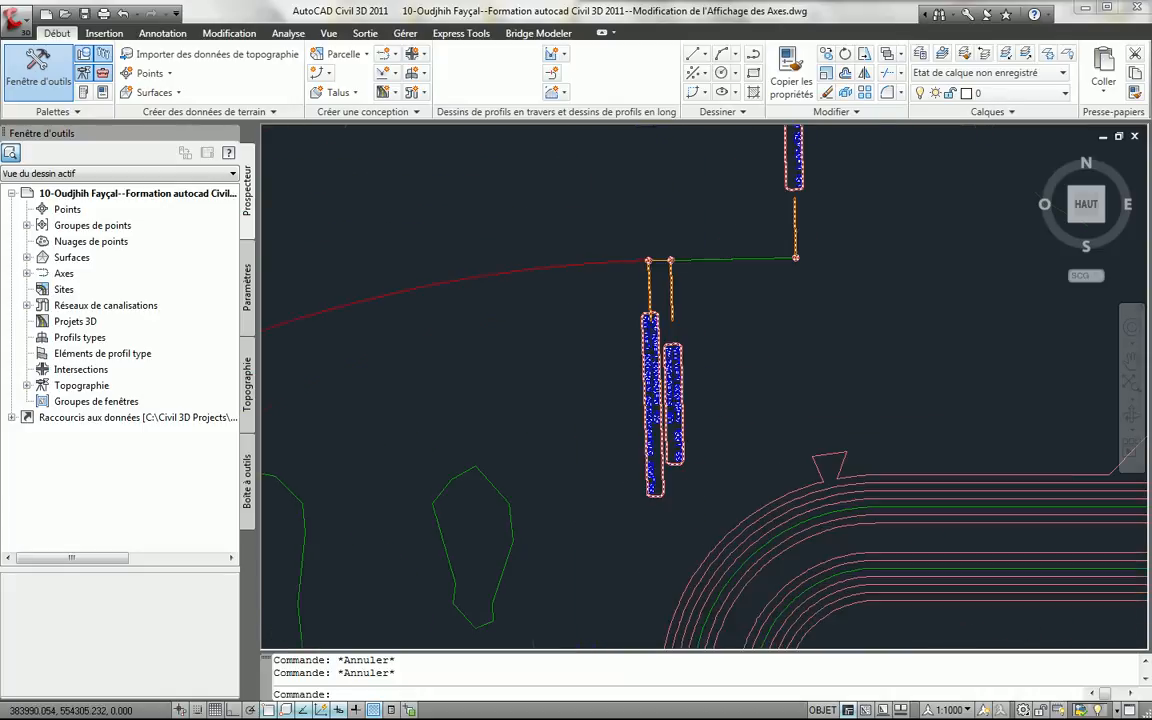
{"action": "scroll", "coordinate": [477, 418], "scroll_direction": "down", "scroll_amount": 3}
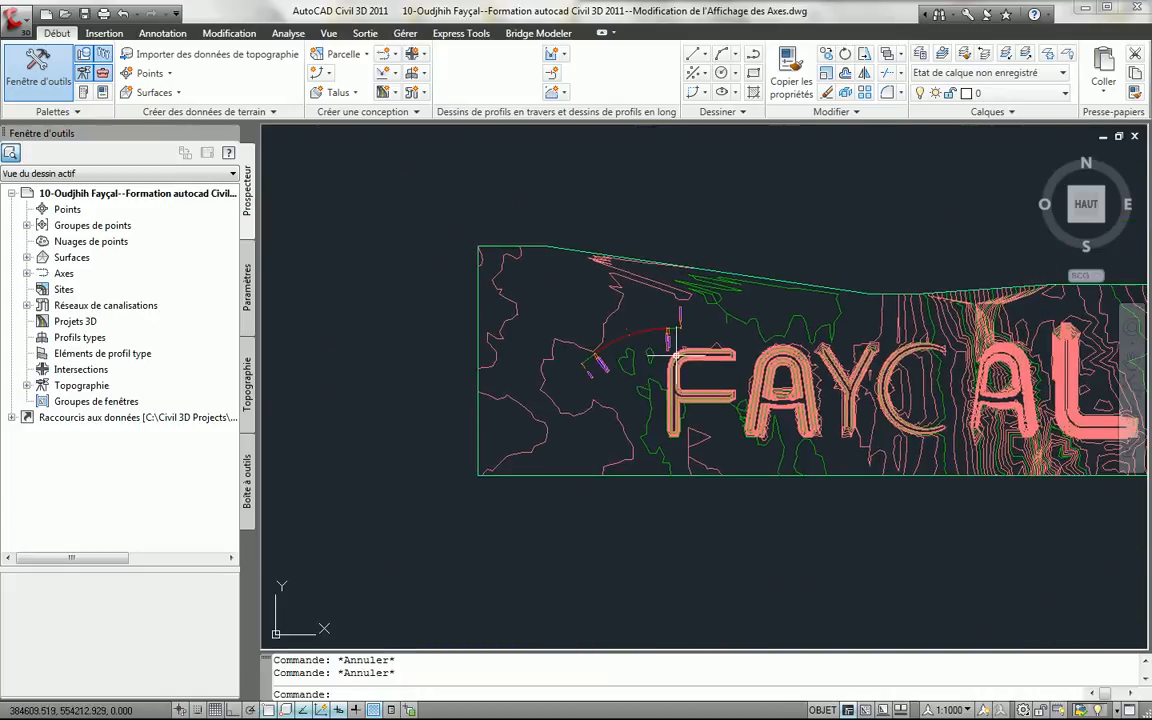
{"action": "middle_click_drag", "start_coordinate": [684, 378], "coordinate": [678, 378]}
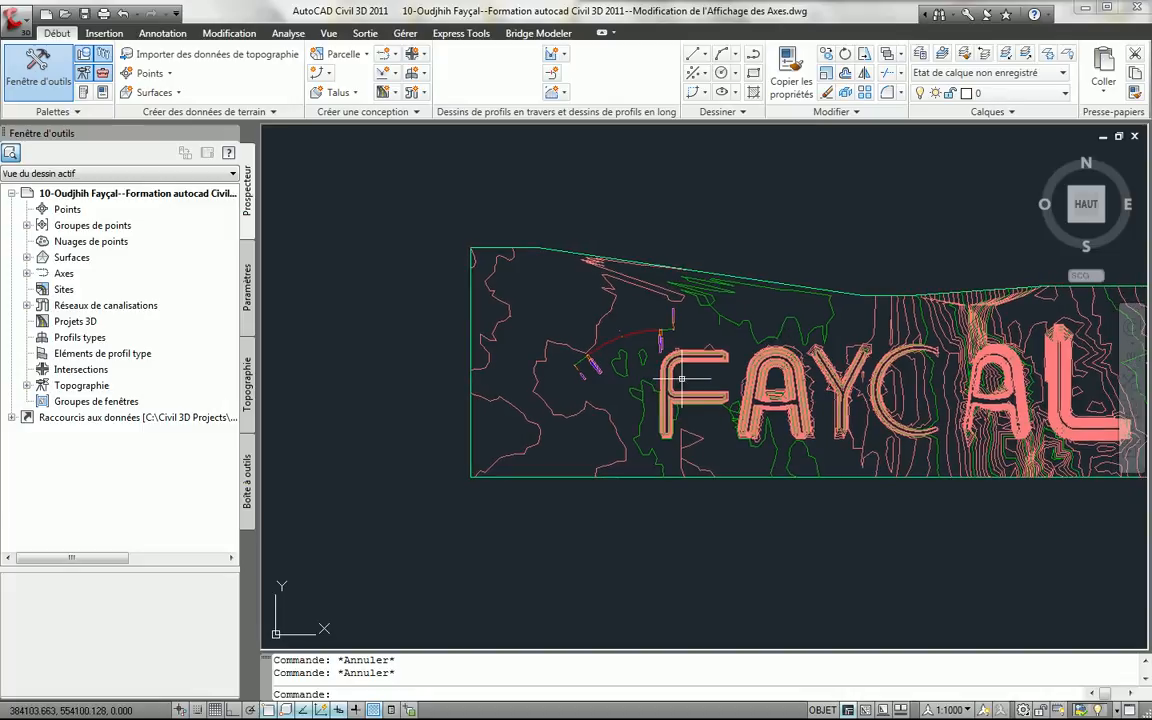